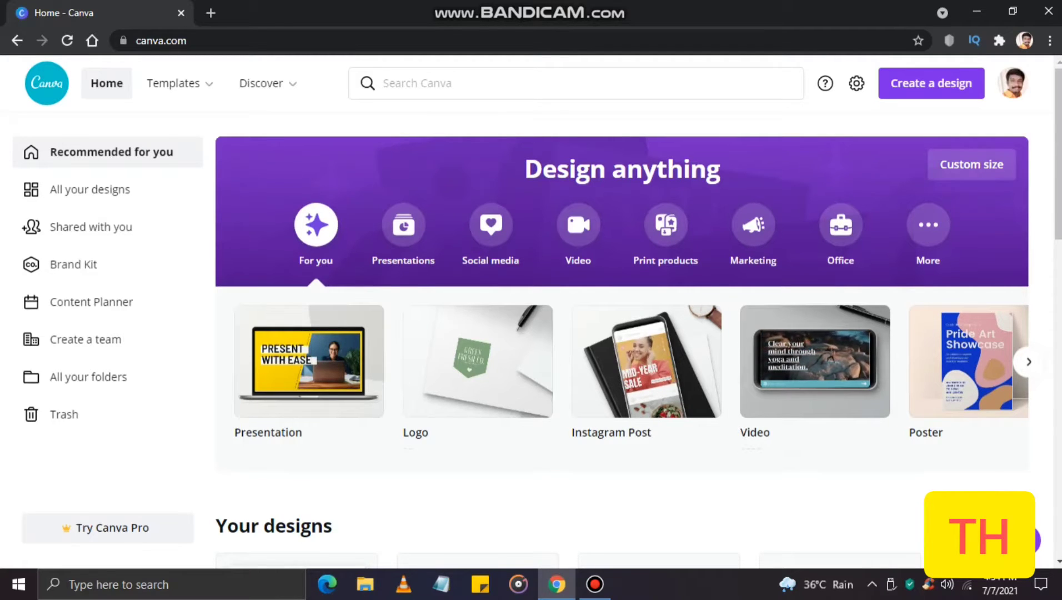
# - Browse the design formats offered under the Presentations, Social media, Video and Print products categories
pyautogui.click(404, 224)
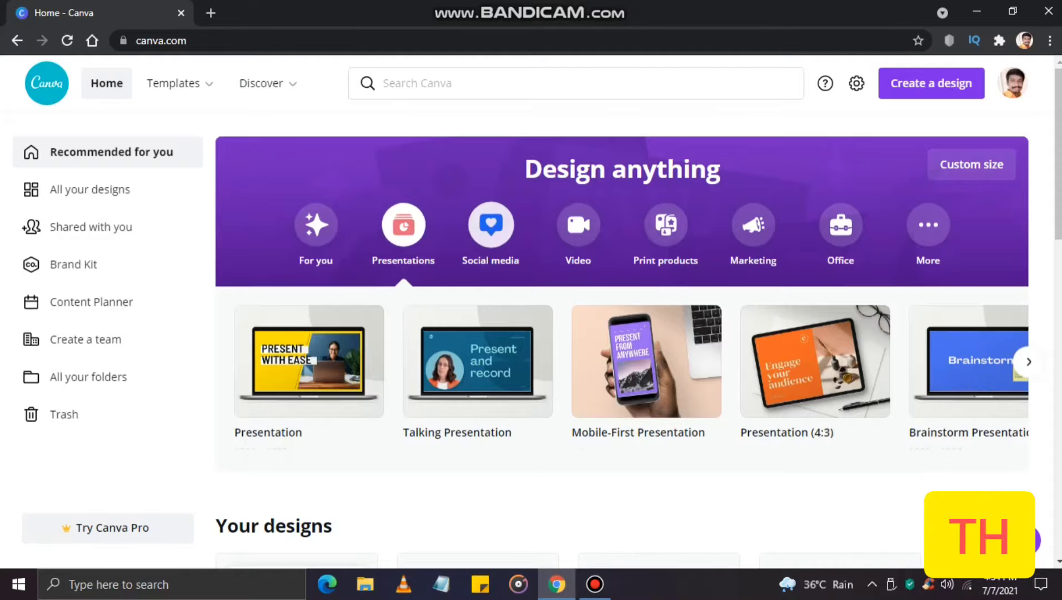
pyautogui.click(491, 224)
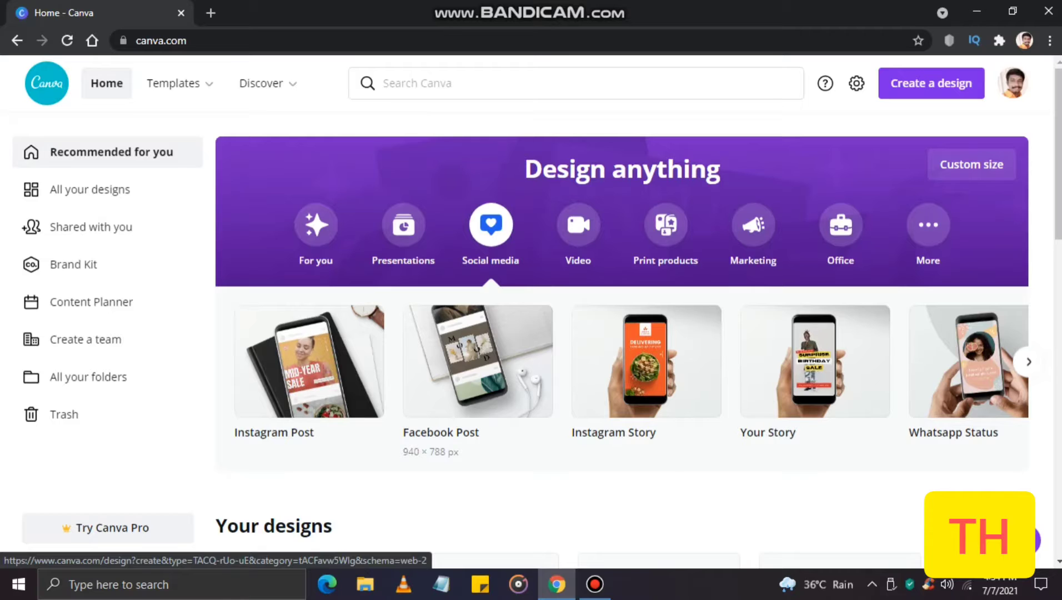
pyautogui.click(578, 225)
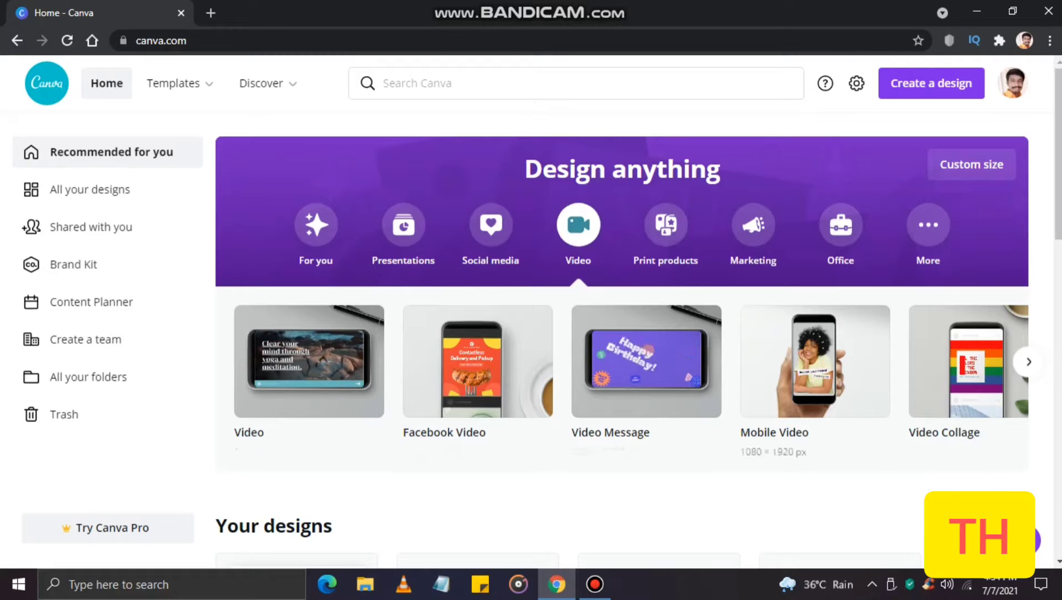
pyautogui.click(665, 224)
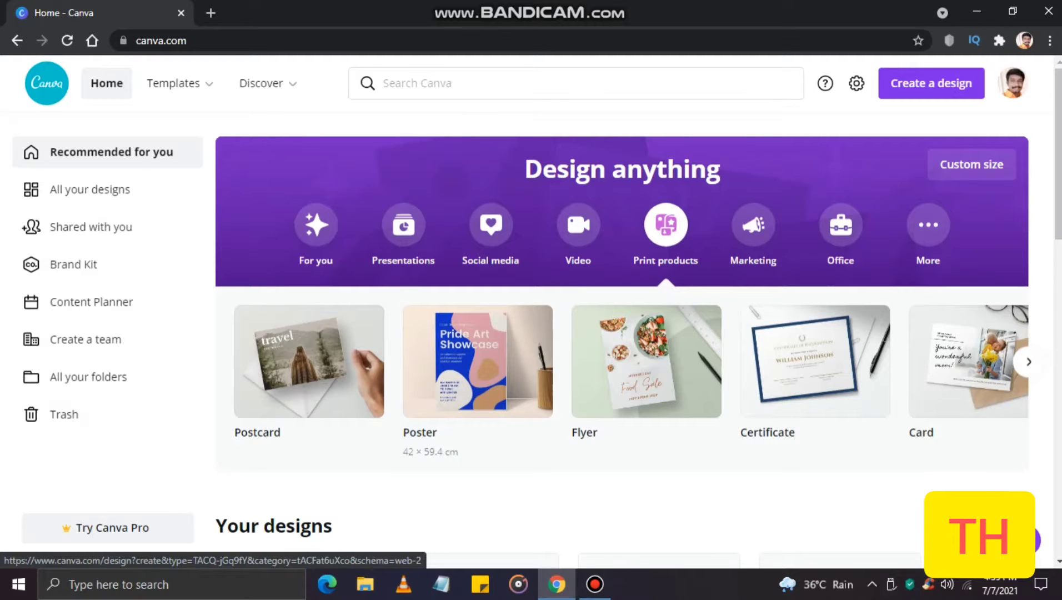
pyautogui.click(1028, 361)
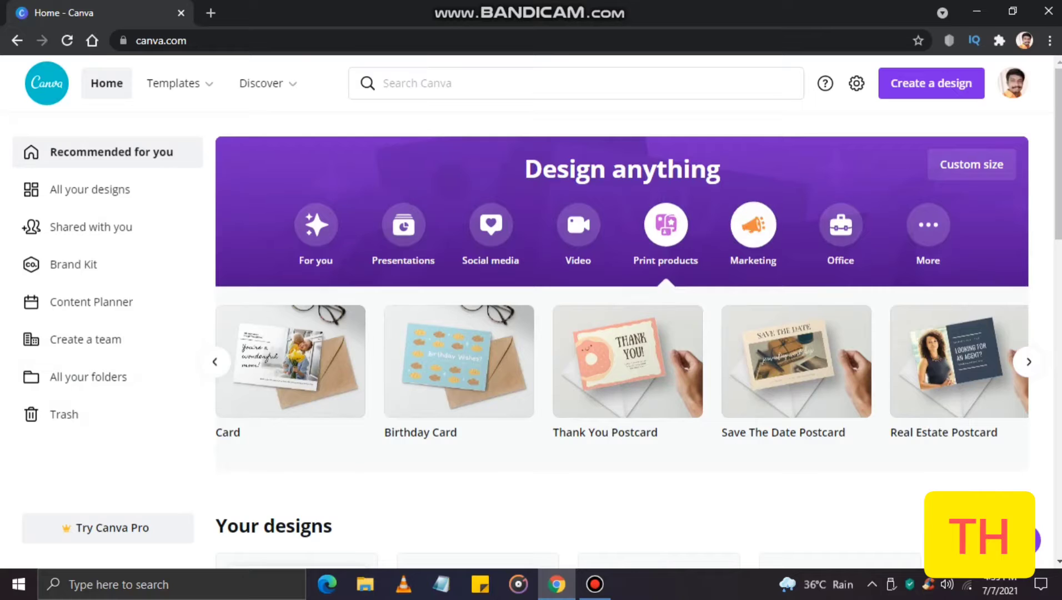
# - Browse the design formats offered under the Marketing and Office categories, including the ones further along each row
pyautogui.click(754, 224)
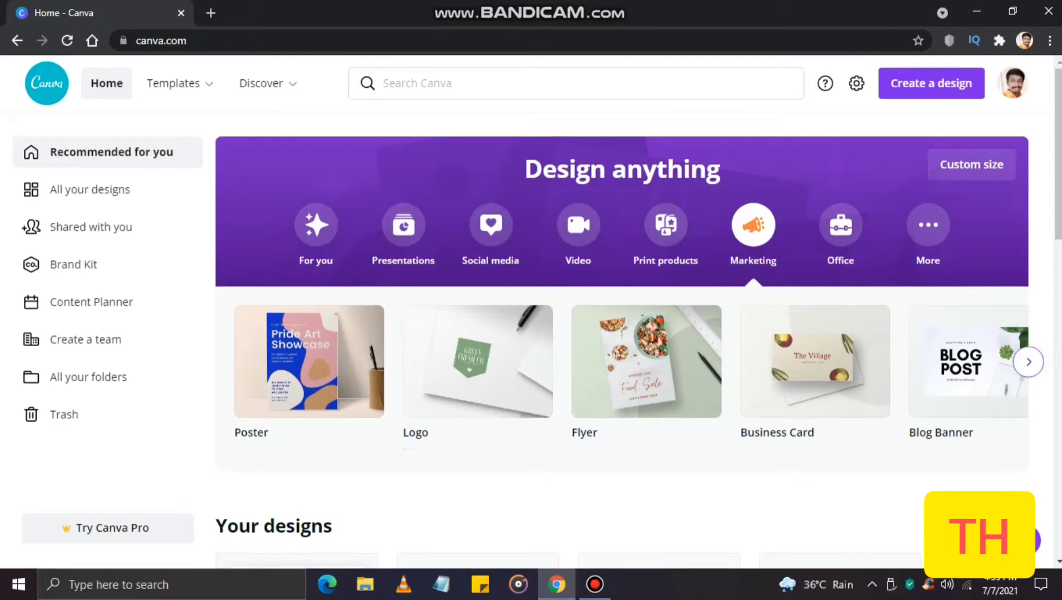
pyautogui.click(1029, 361)
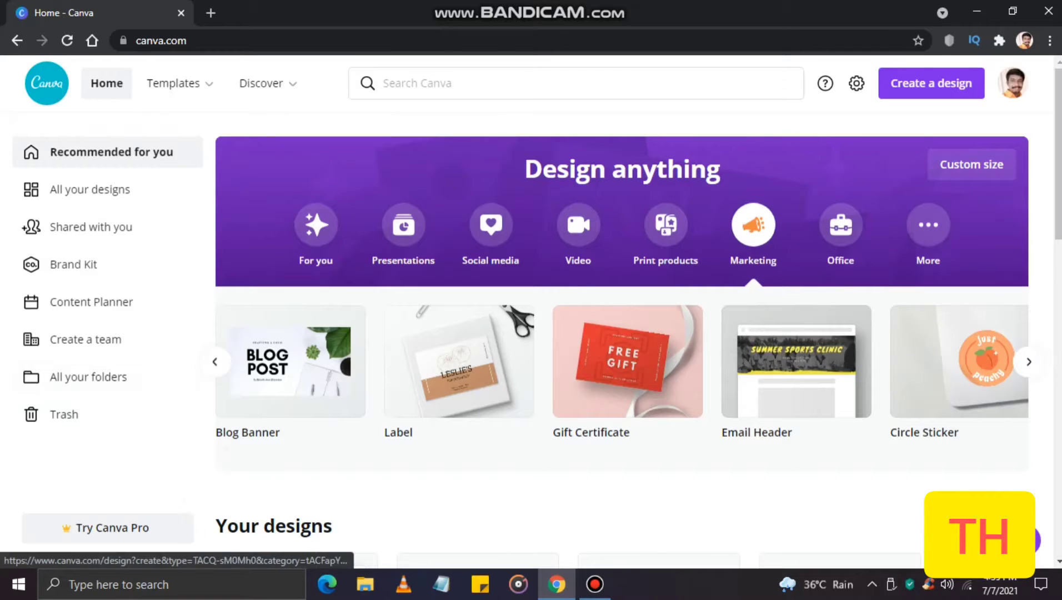
pyautogui.click(1029, 362)
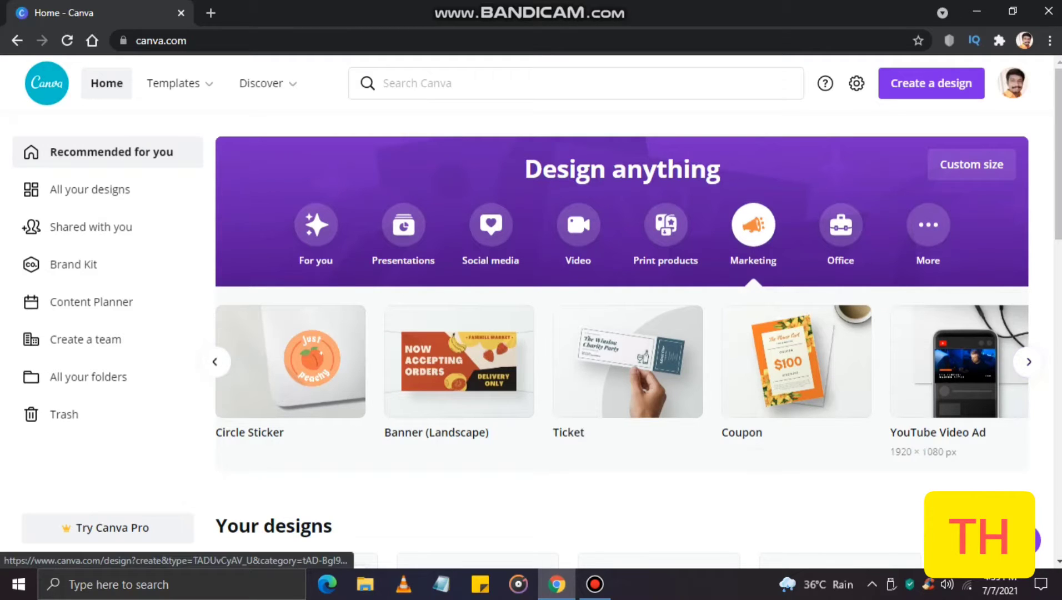
pyautogui.click(841, 224)
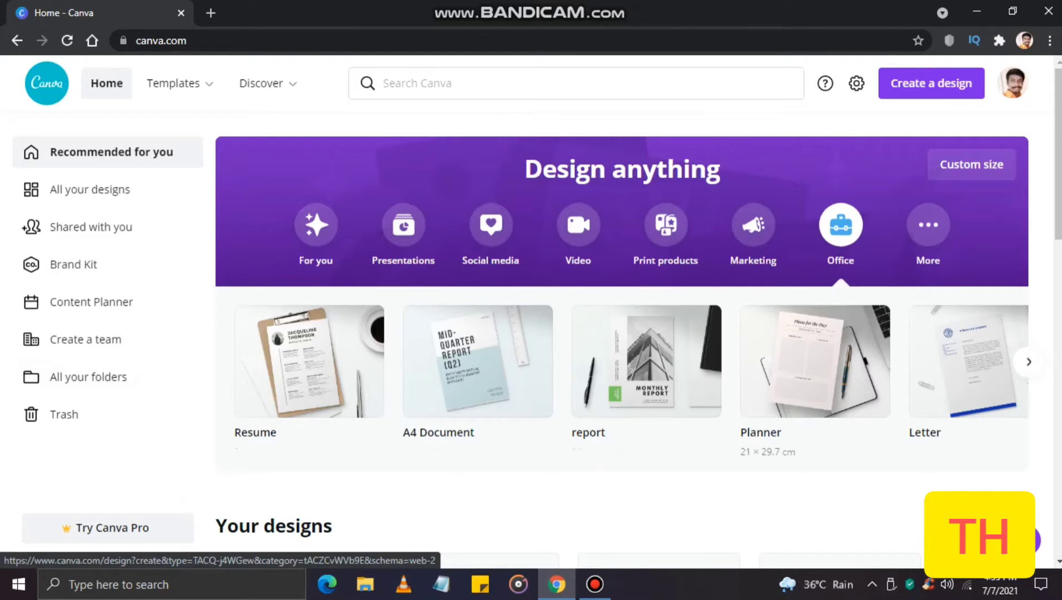
pyautogui.click(1029, 362)
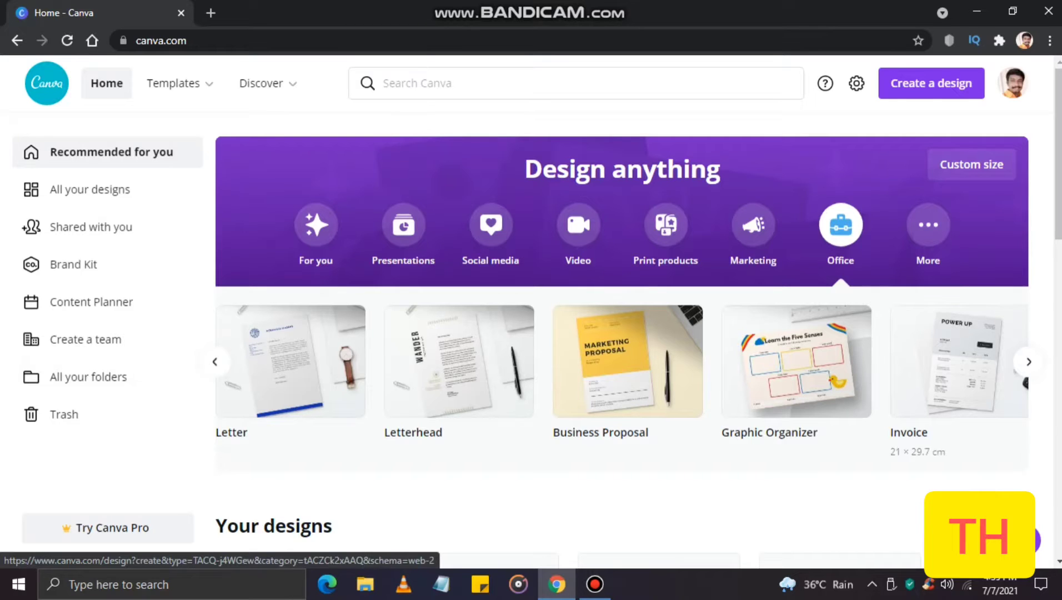
pyautogui.click(1028, 361)
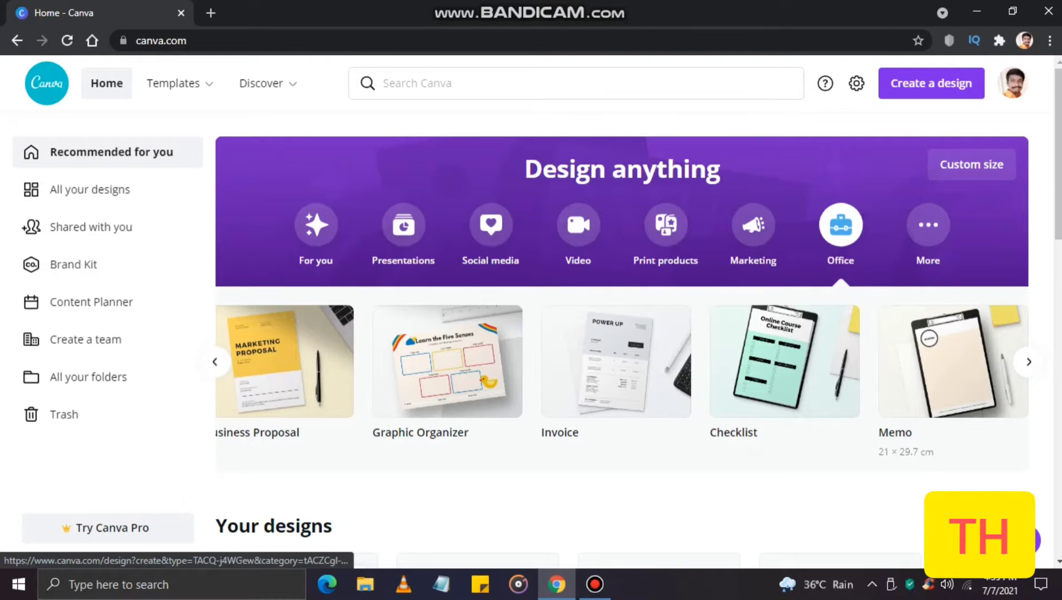
pyautogui.scroll(-1, 953, 361)
pyautogui.scroll(1, 953, 361)
# - Open the More category and look through the home page's template rows down to YouTube Channel Art
pyautogui.click(928, 224)
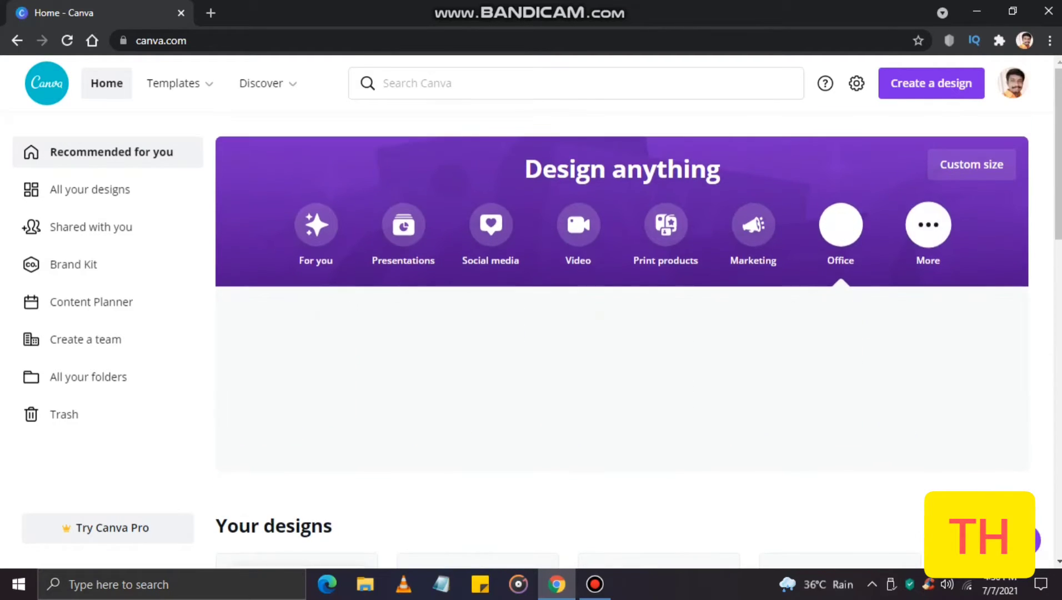
pyautogui.scroll(-2, 636, 277)
pyautogui.rightClick(636, 199)
pyautogui.scroll(-8, 635, 278)
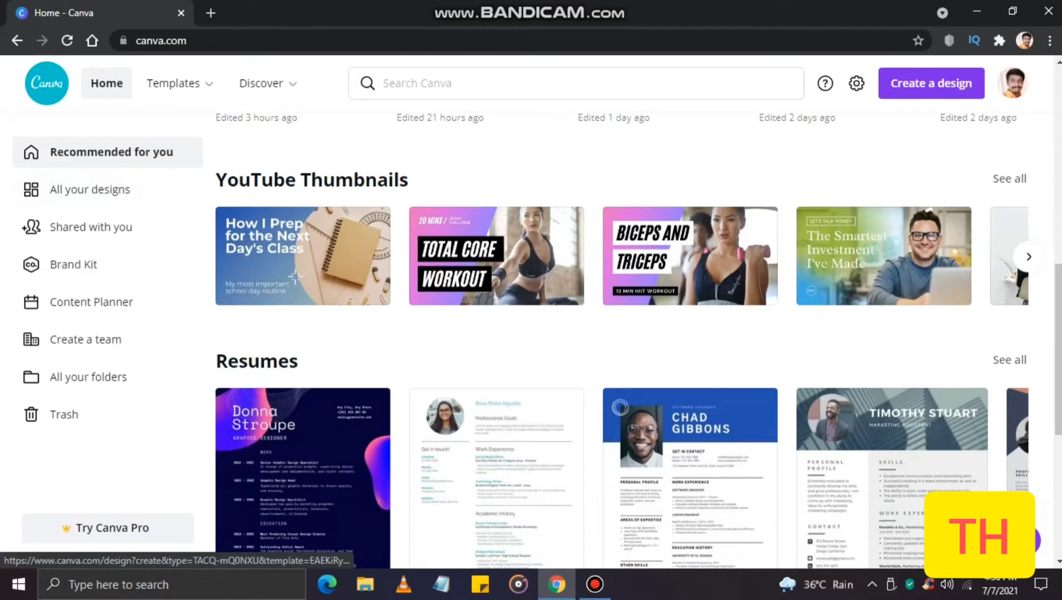
pyautogui.scroll(-4, 638, 341)
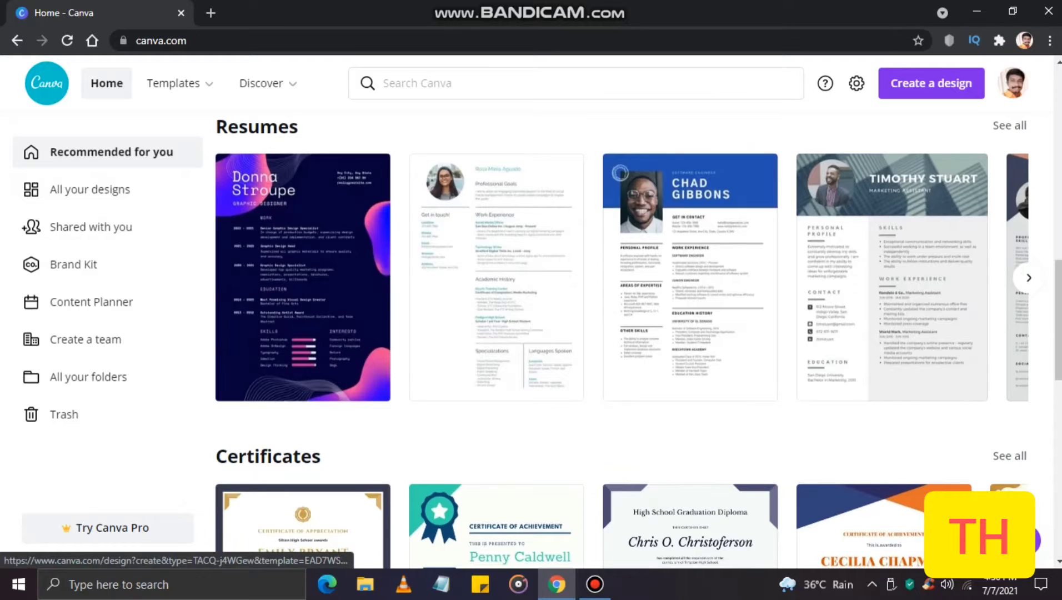
pyautogui.scroll(-8, 637, 341)
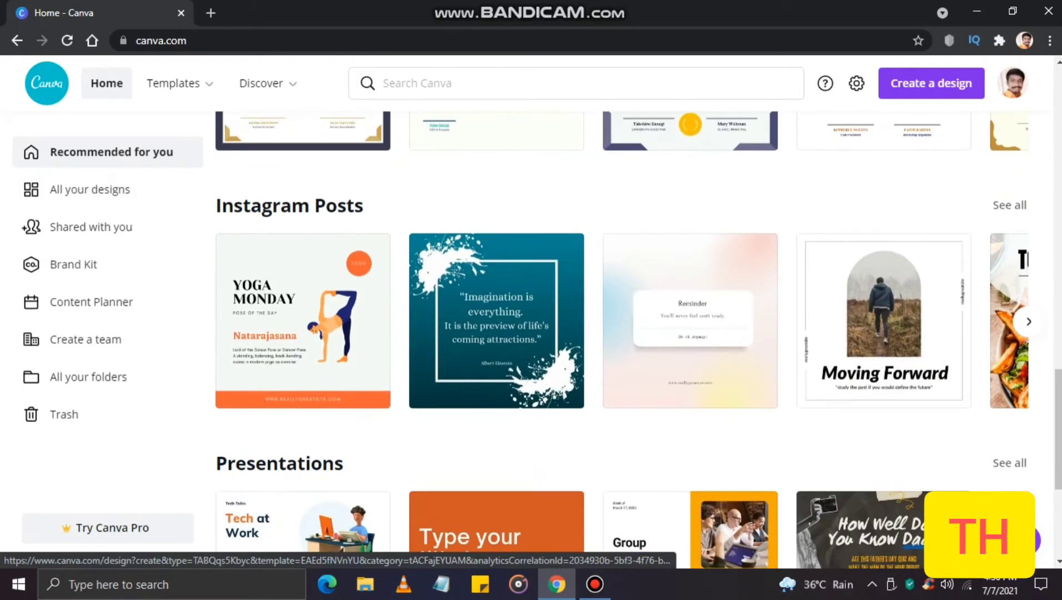
pyautogui.scroll(-4, 637, 341)
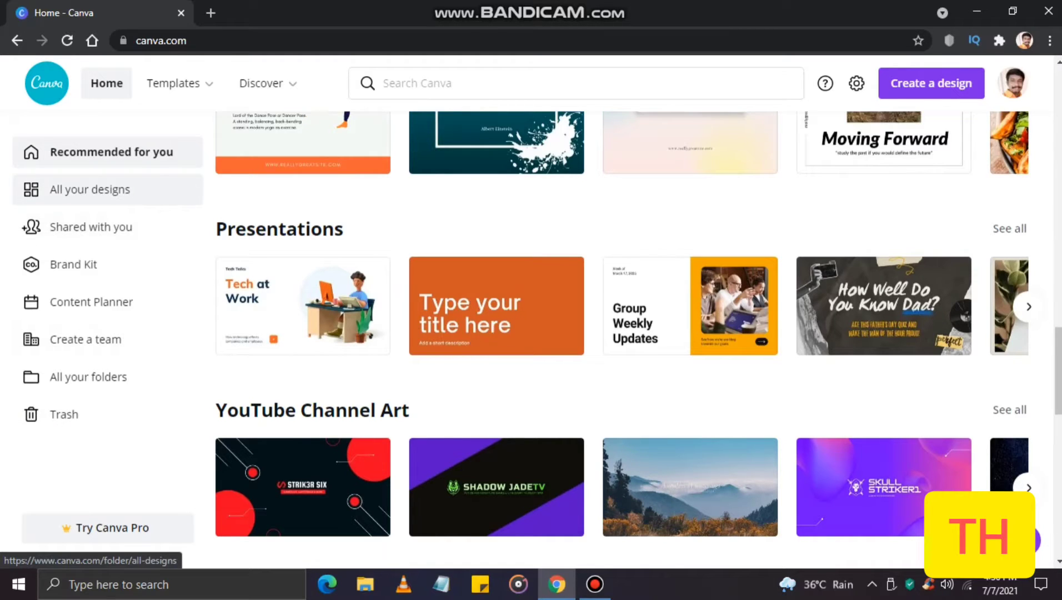
# - View the list of all your designs and the designs shared with you
pyautogui.click(89, 189)
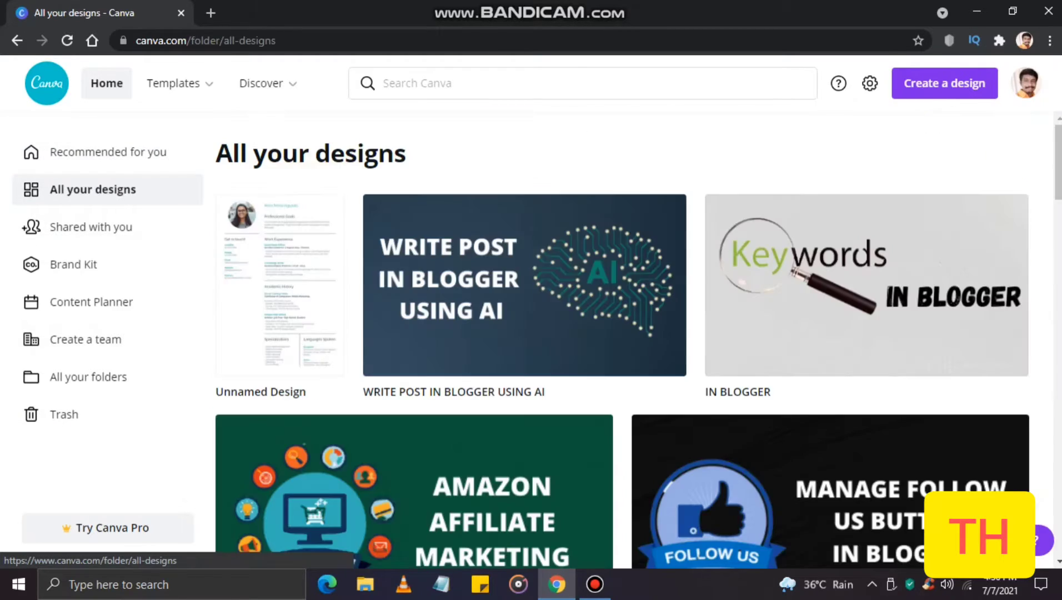
pyautogui.click(93, 226)
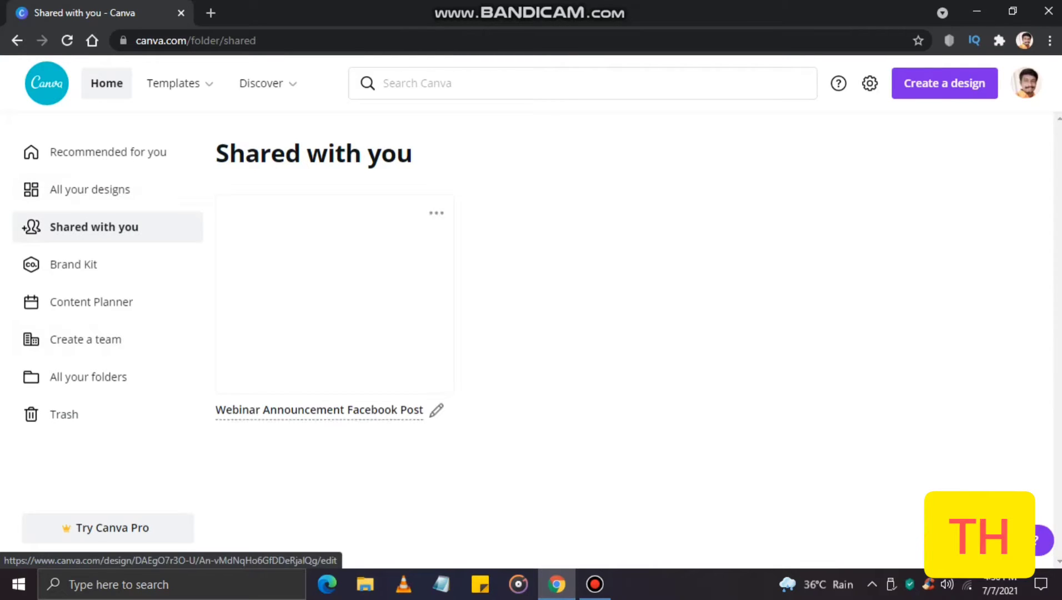
# - Open the Brand Kit page and examine its brand logos, colours and fonts sections
pyautogui.click(74, 265)
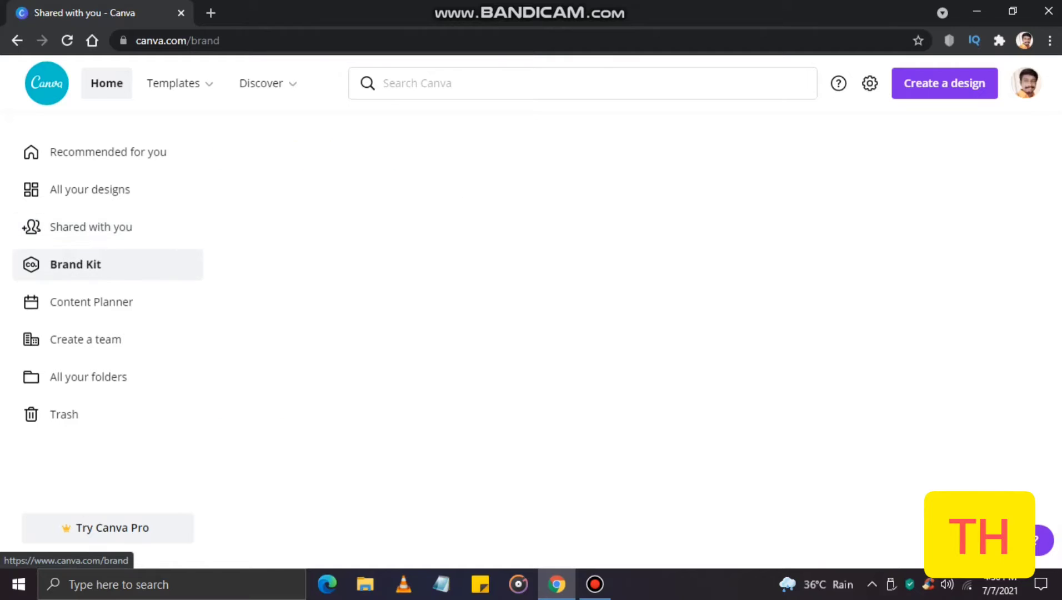
pyautogui.scroll(-3, 623, 333)
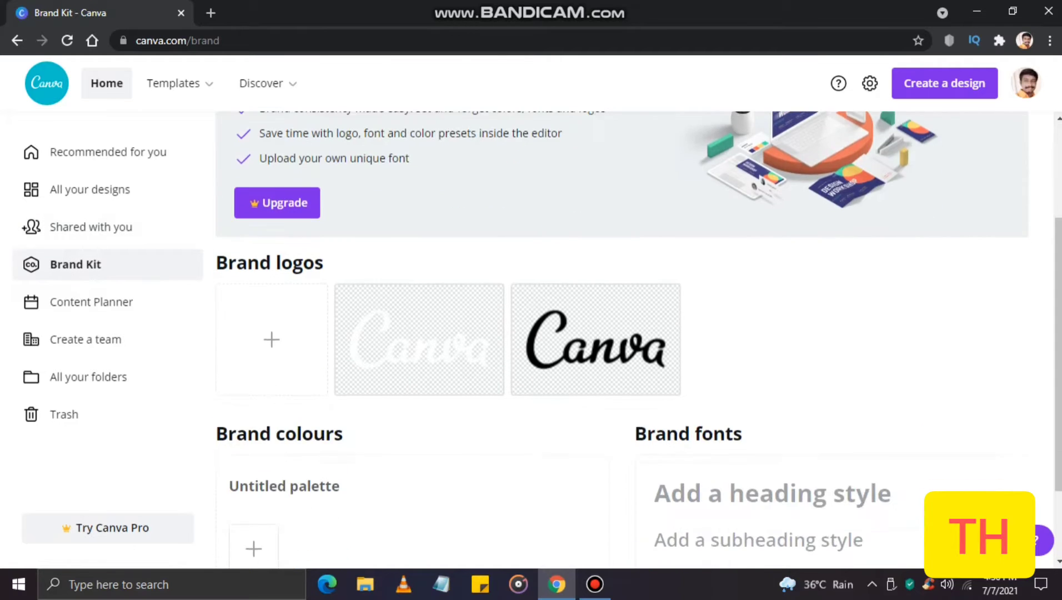
pyautogui.scroll(-2, 622, 334)
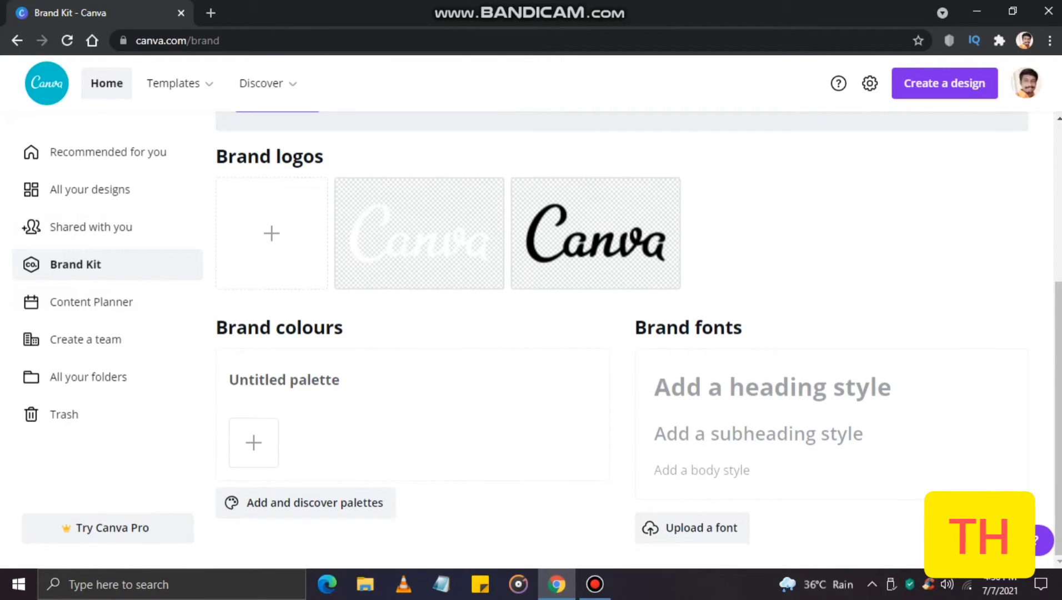
pyautogui.scroll(5, 622, 334)
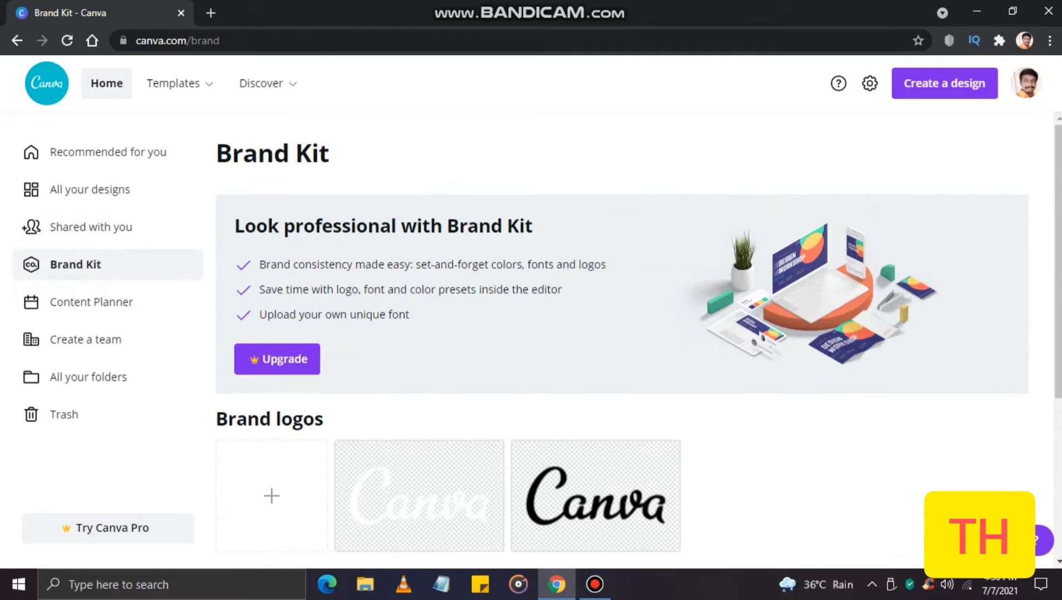
# - View the Content Planner calendar, dismissing its introductory tip, and look at the team creation dialog without creating a team
pyautogui.click(95, 301)
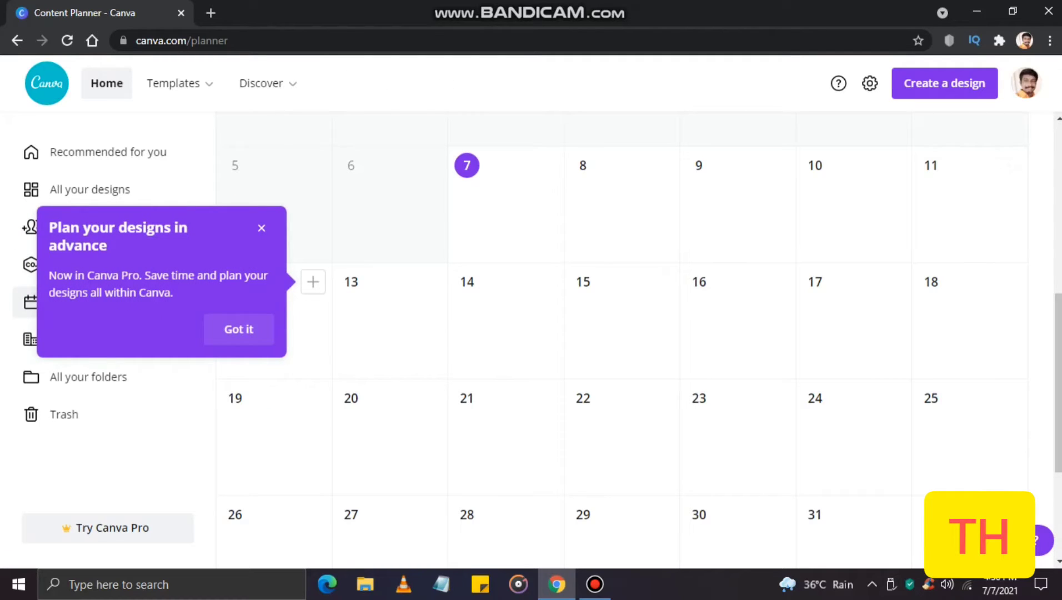
pyautogui.click(239, 329)
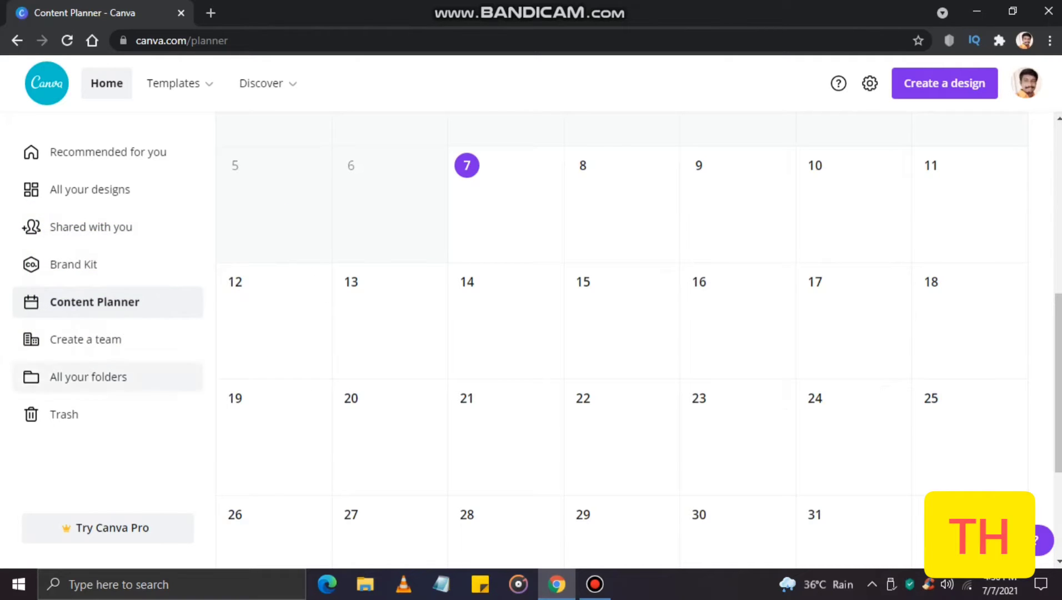
pyautogui.click(944, 83)
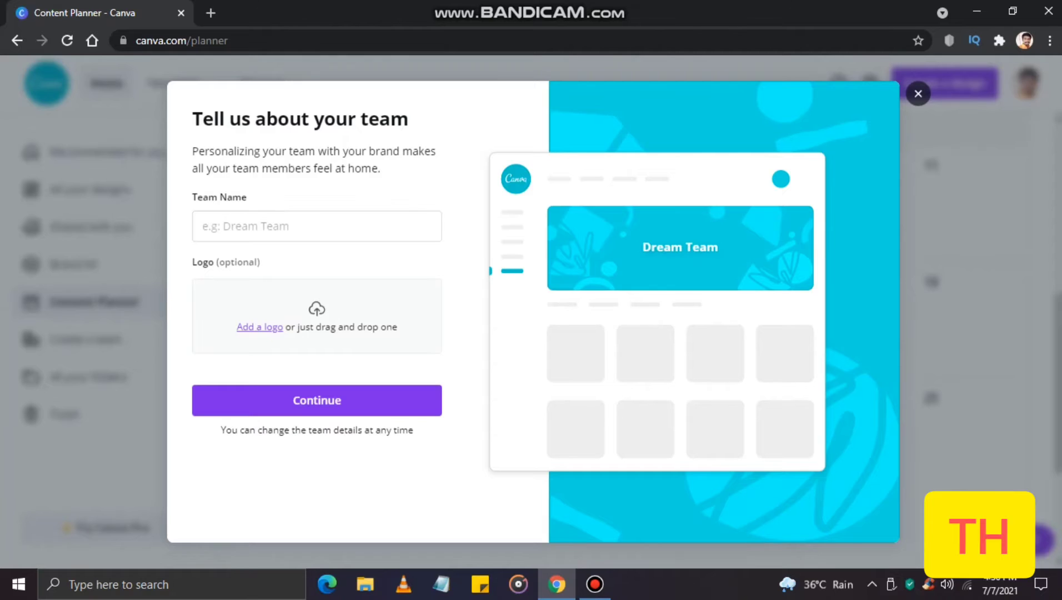
pyautogui.click(918, 94)
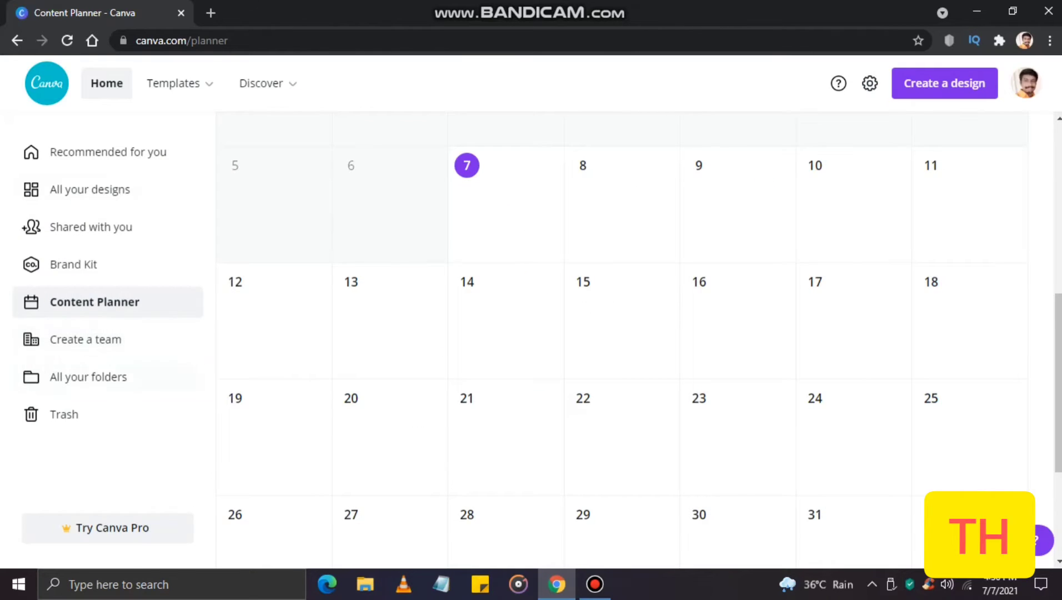
# - Open the page with all your folders and view the categories offered under Templates and Discover
pyautogui.click(88, 376)
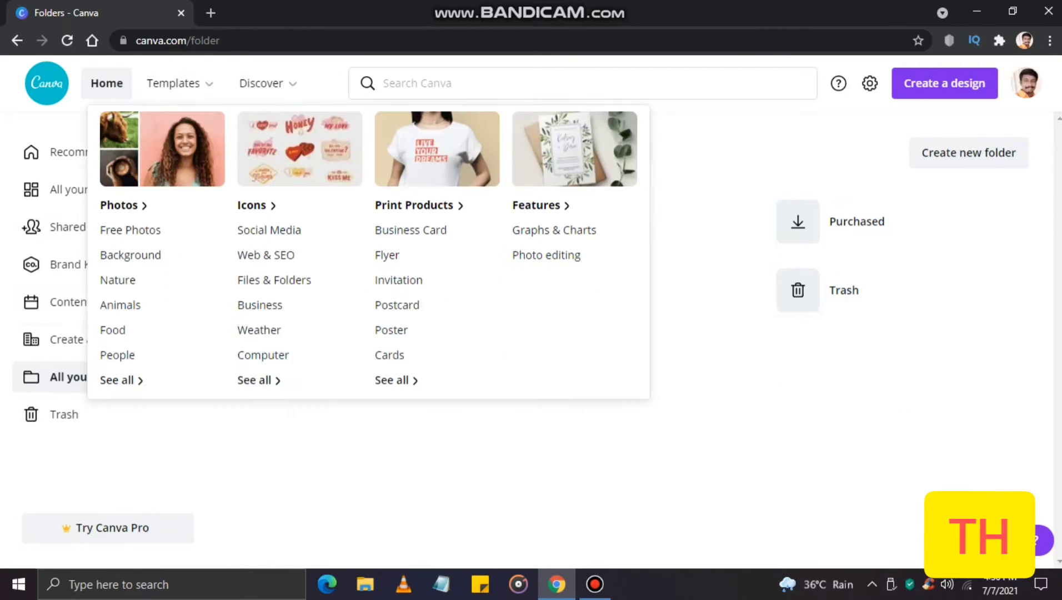
pyautogui.moveTo(173, 83)
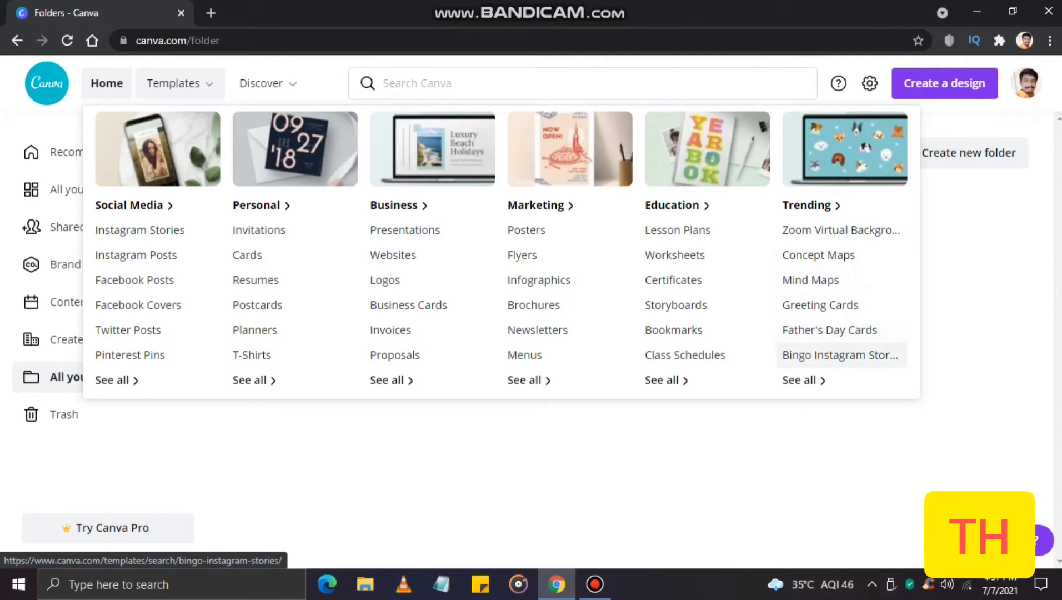
pyautogui.moveTo(266, 83)
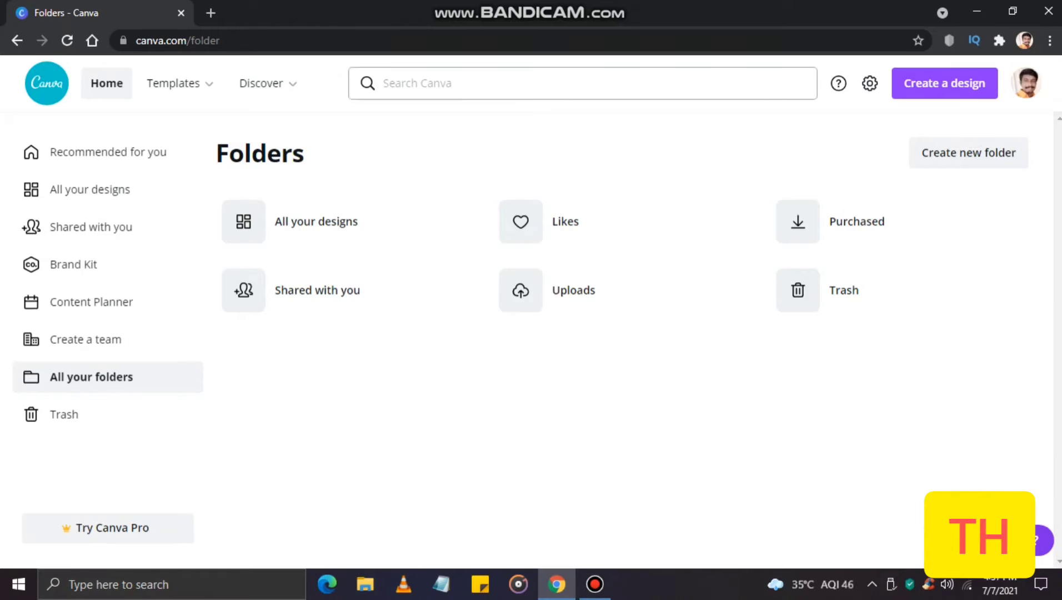
# - Review the account settings down to the Accessibility section and return to the Content Planner
pyautogui.click(869, 83)
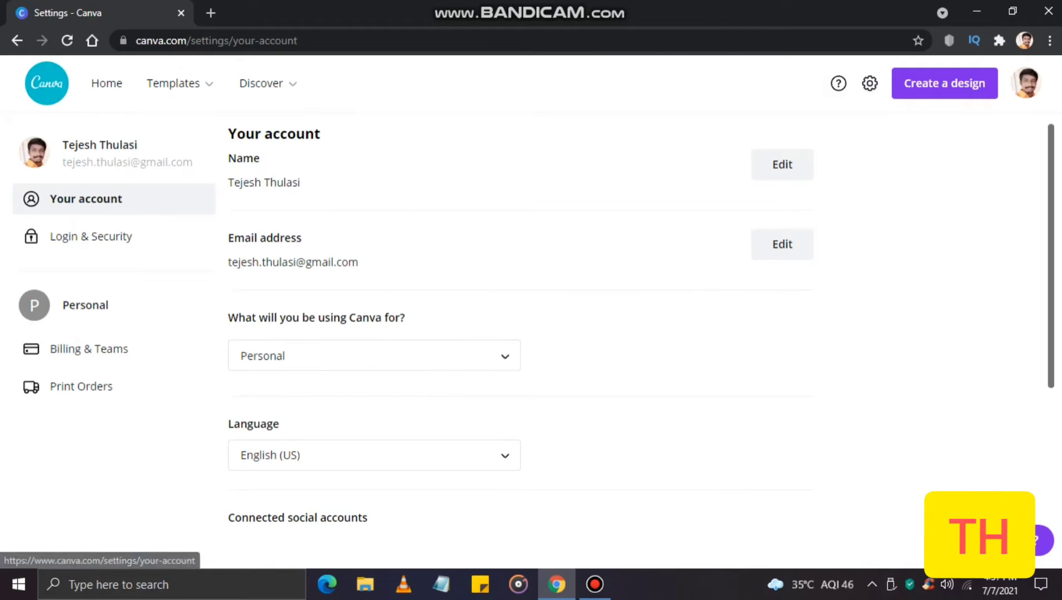
pyautogui.scroll(-4, 521, 333)
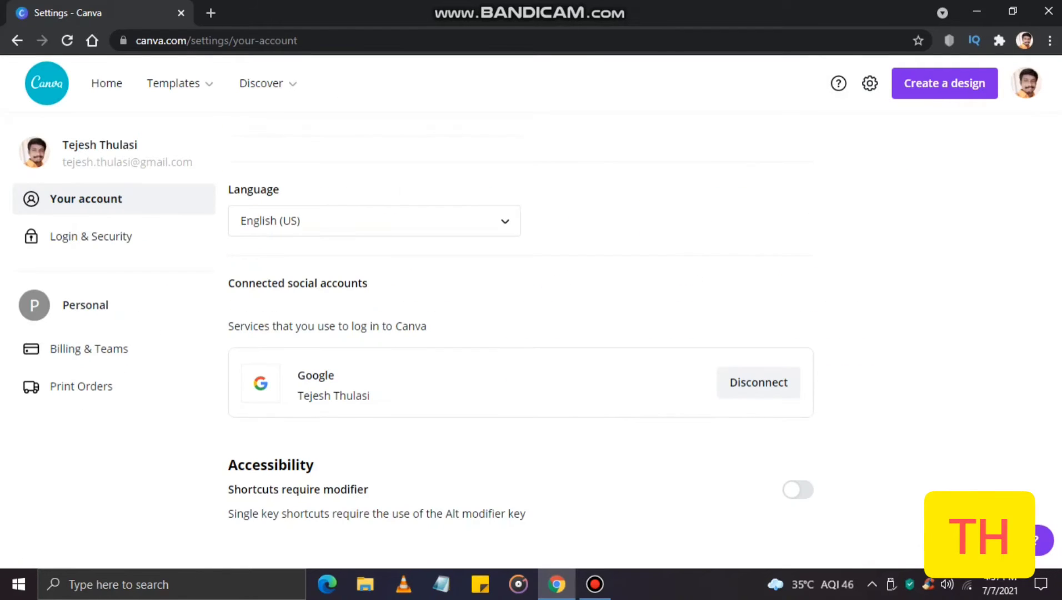
pyautogui.click(17, 40)
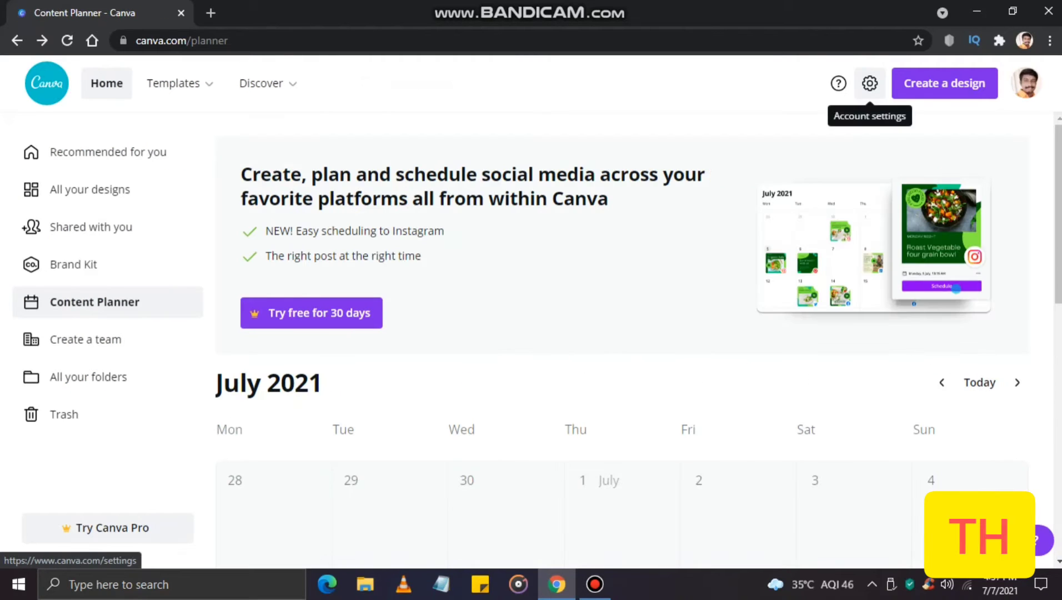
# - Open the list of design types for a new design and browse it from Presentation down to Magazine Cover
pyautogui.click(944, 83)
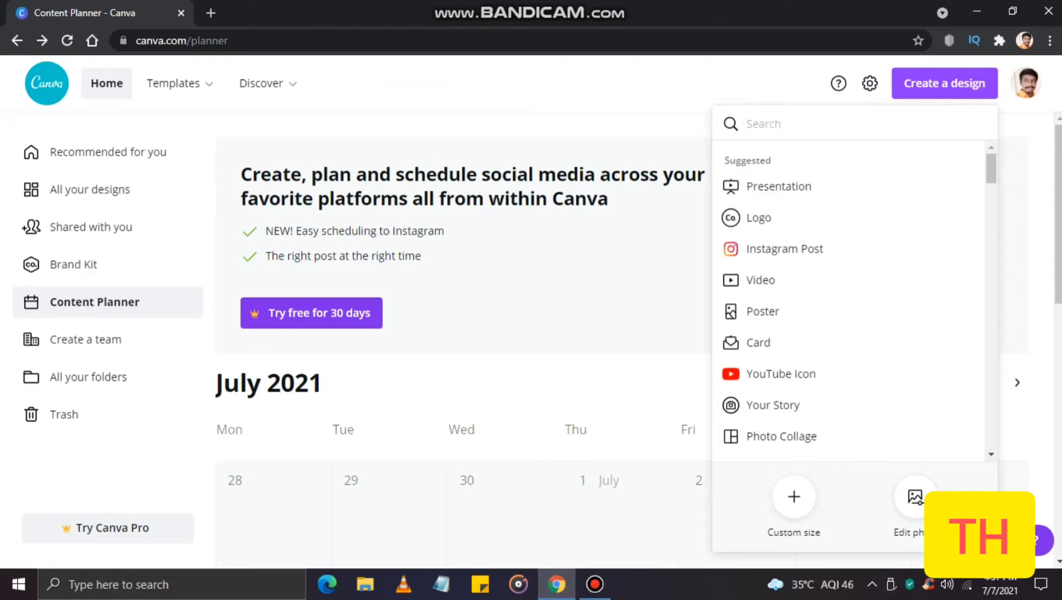
pyautogui.scroll(-3, 833, 200)
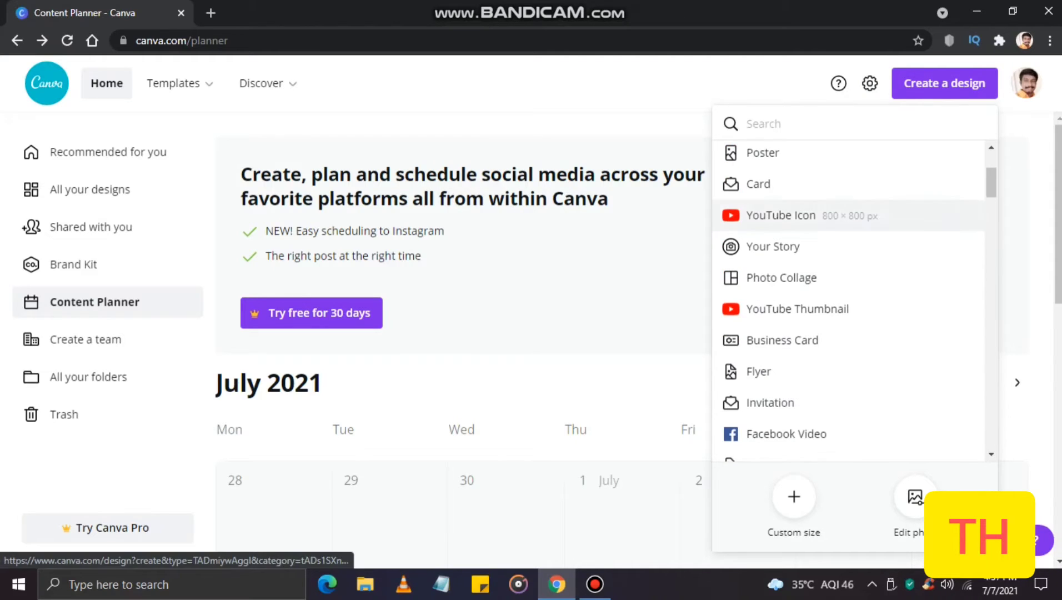
pyautogui.scroll(-3, 833, 217)
pyautogui.scroll(-2, 833, 289)
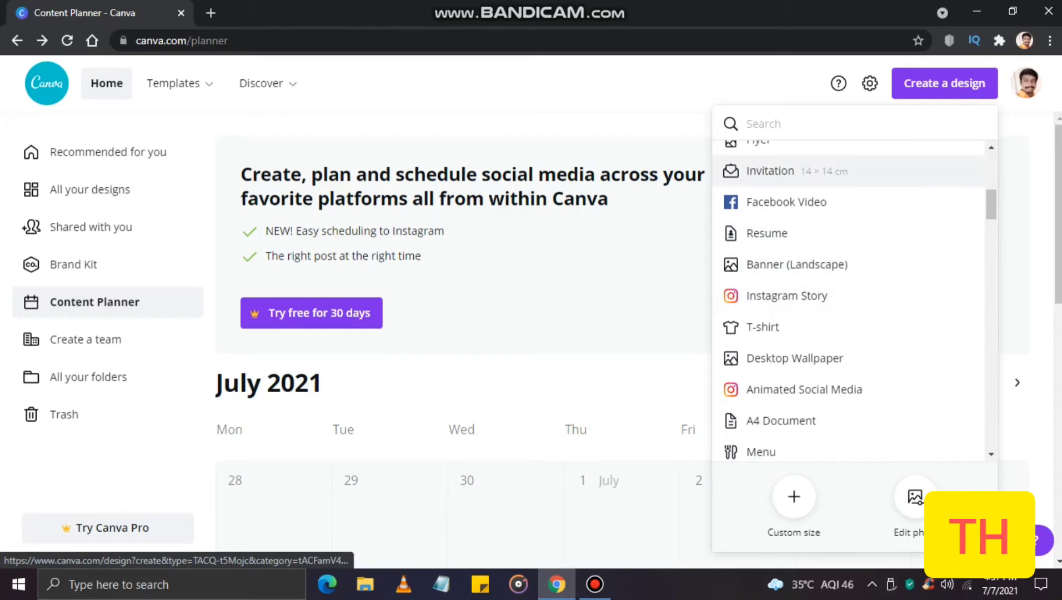
pyautogui.scroll(-4, 834, 211)
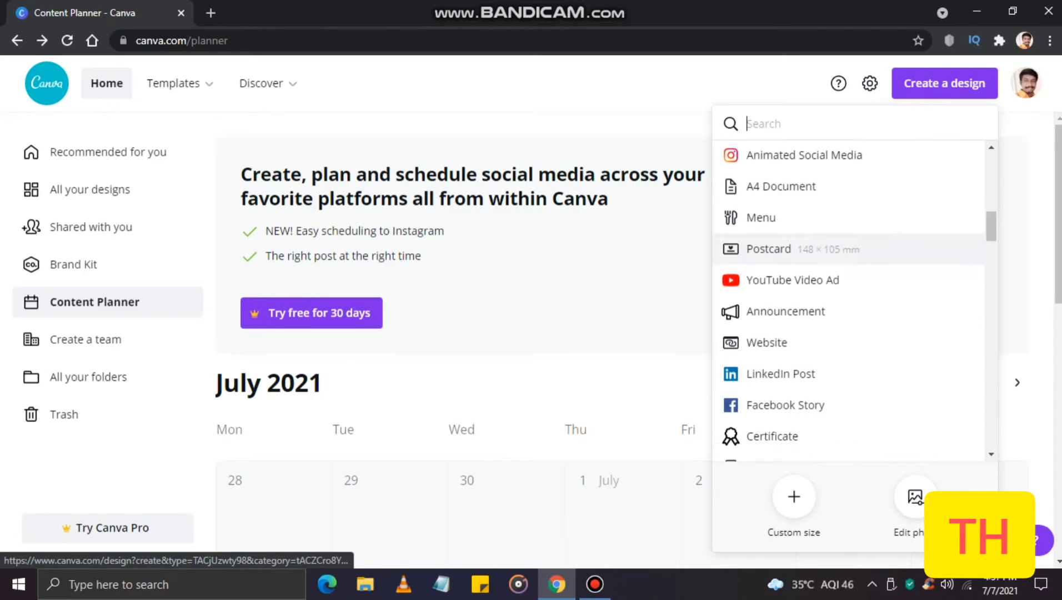
pyautogui.scroll(-3, 834, 222)
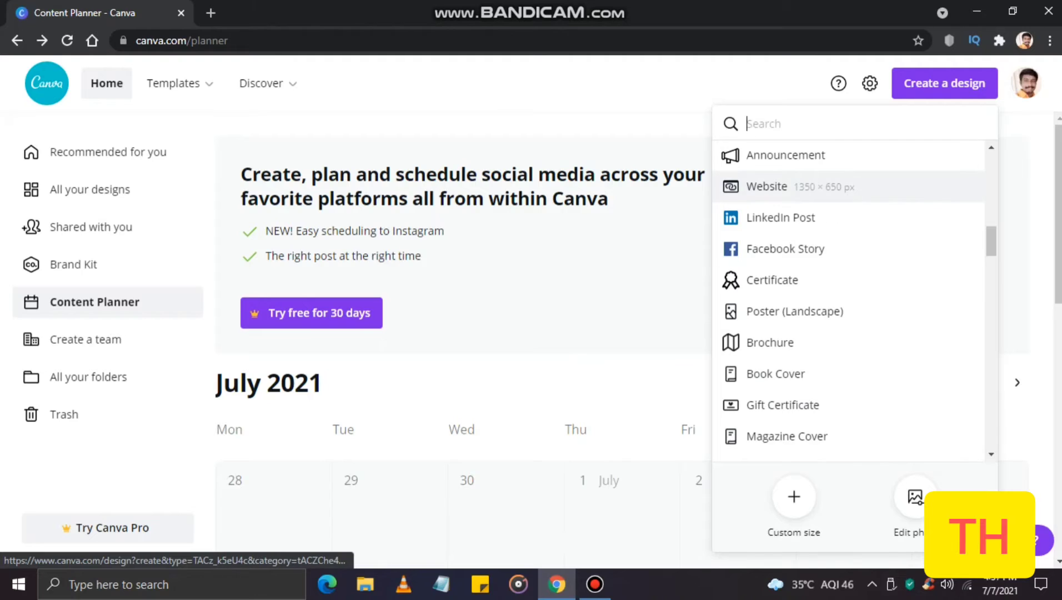
pyautogui.doubleClick(777, 187)
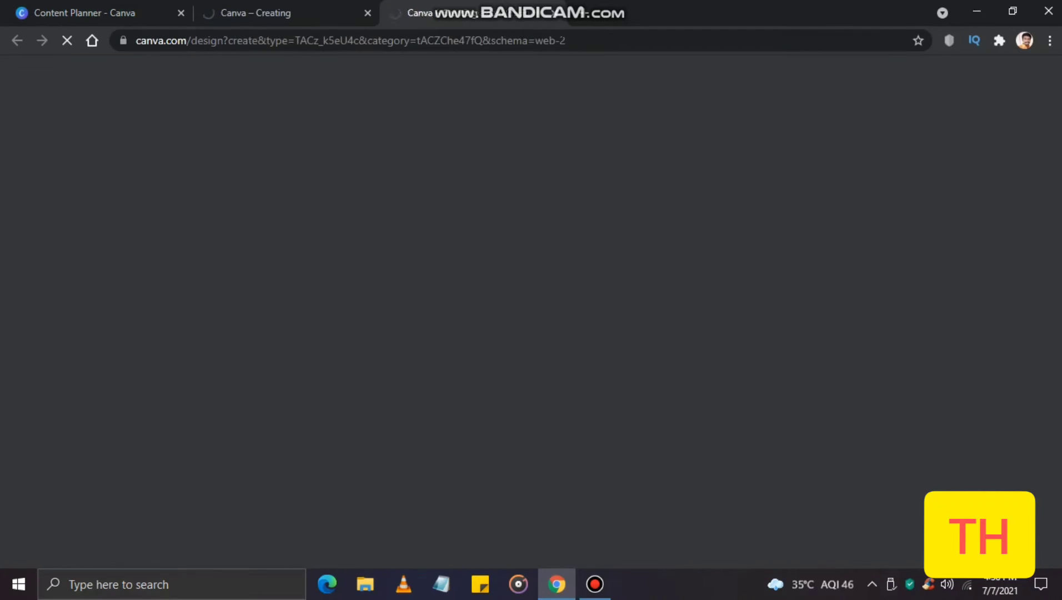
pyautogui.hotkey('ctrl', 'w')
pyautogui.hotkey('ctrl', 'w')
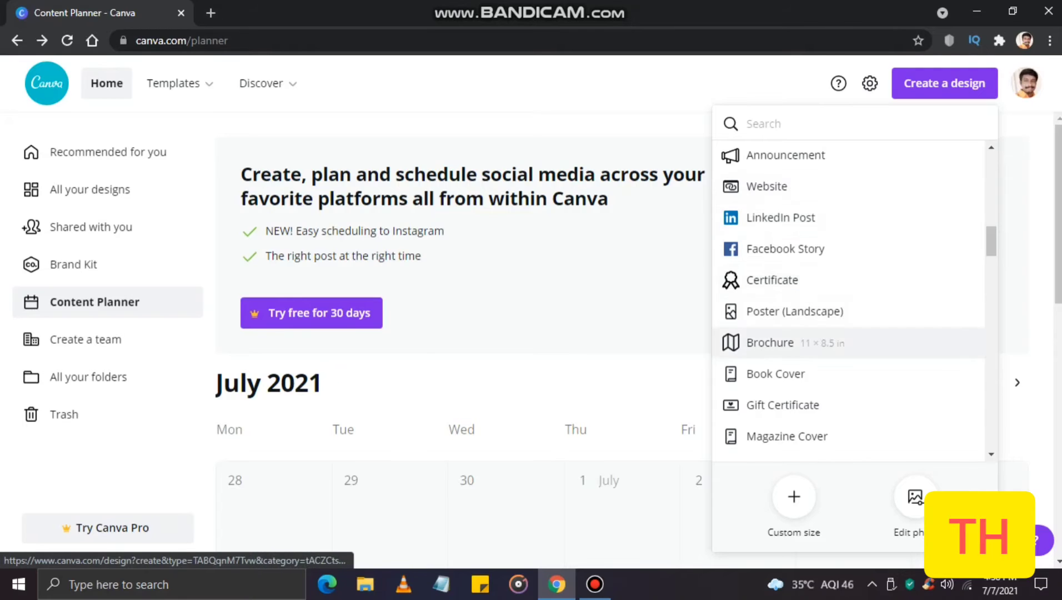
# - Browse further through the design types and create a new blank Website design
pyautogui.scroll(-5, 833, 300)
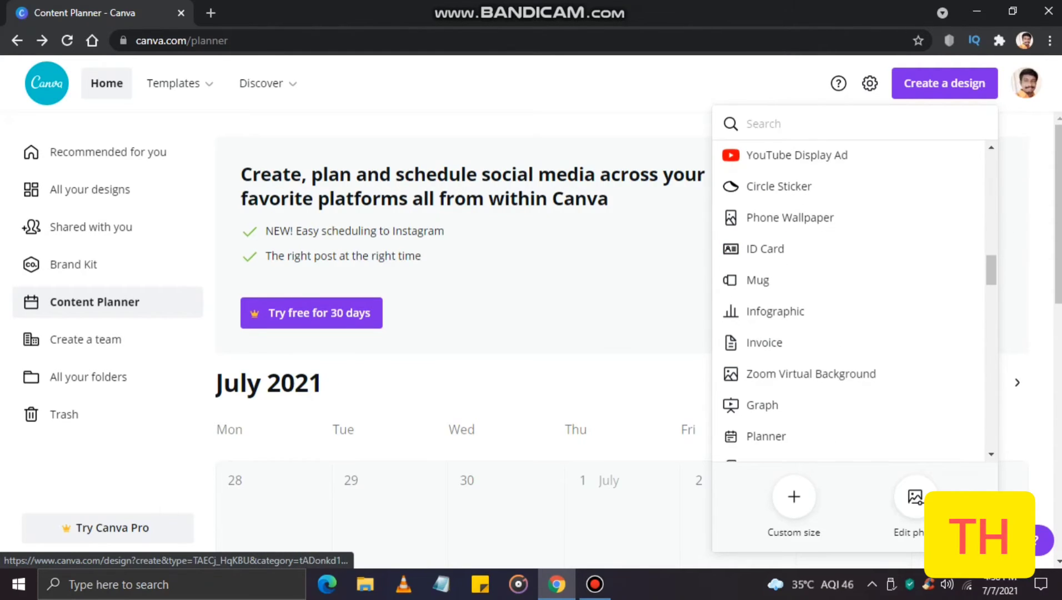
pyautogui.scroll(6, 833, 361)
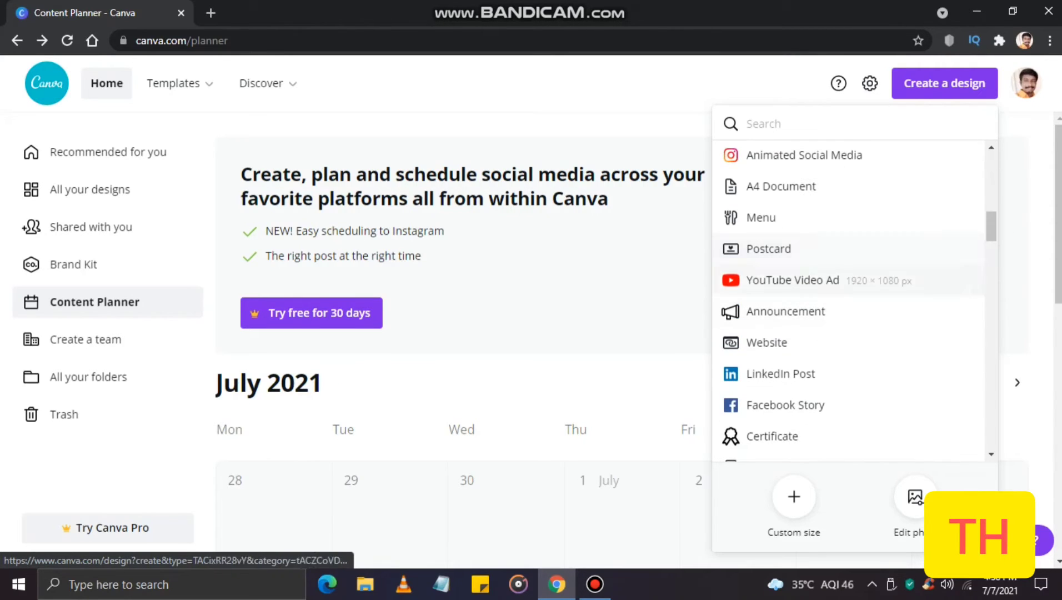
pyautogui.click(800, 278)
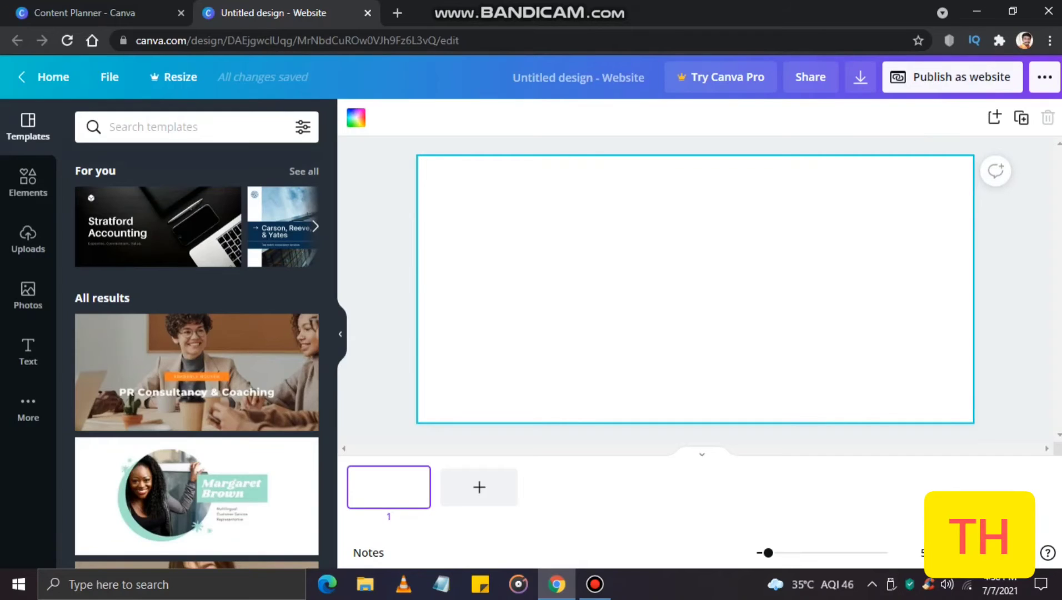
# - Apply the Stratford Accounting cover page of the Black Flat & Minimalist Accounting Business Website template to the blank page, leaving its heading text unedited
pyautogui.scroll(-3, 198, 356)
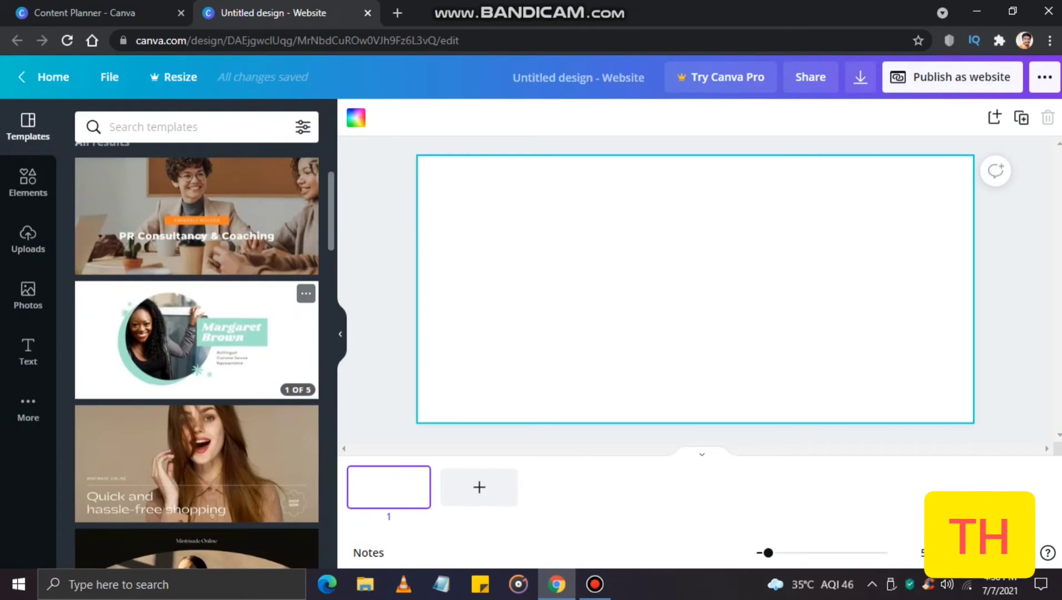
pyautogui.scroll(-2, 197, 355)
pyautogui.scroll(3, 197, 355)
pyautogui.scroll(2, 197, 356)
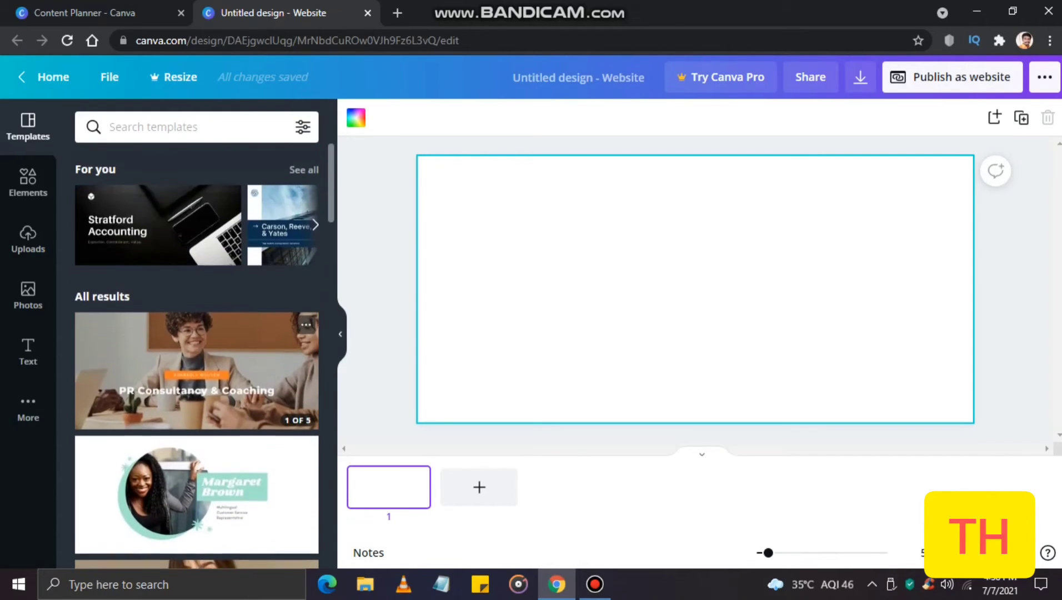
pyautogui.scroll(-4, 198, 356)
pyautogui.scroll(4, 197, 356)
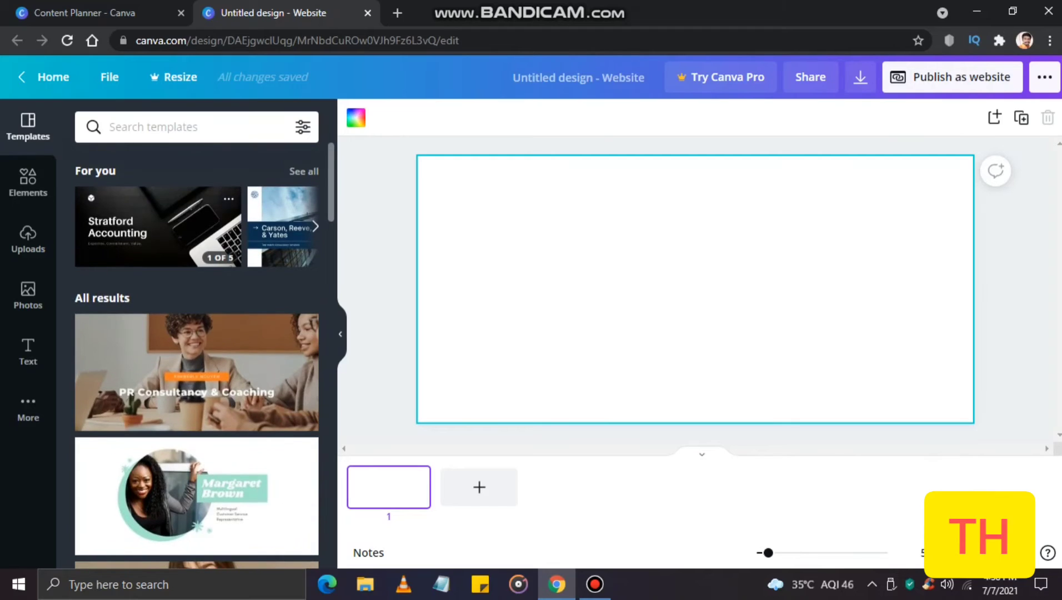
pyautogui.click(158, 227)
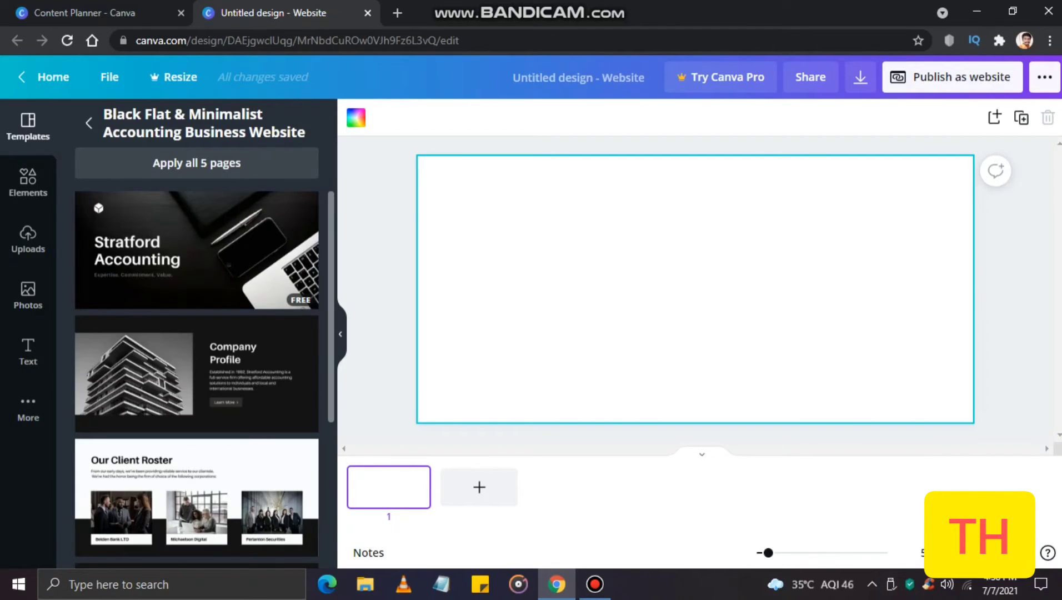
pyautogui.click(197, 250)
pyautogui.click(555, 383)
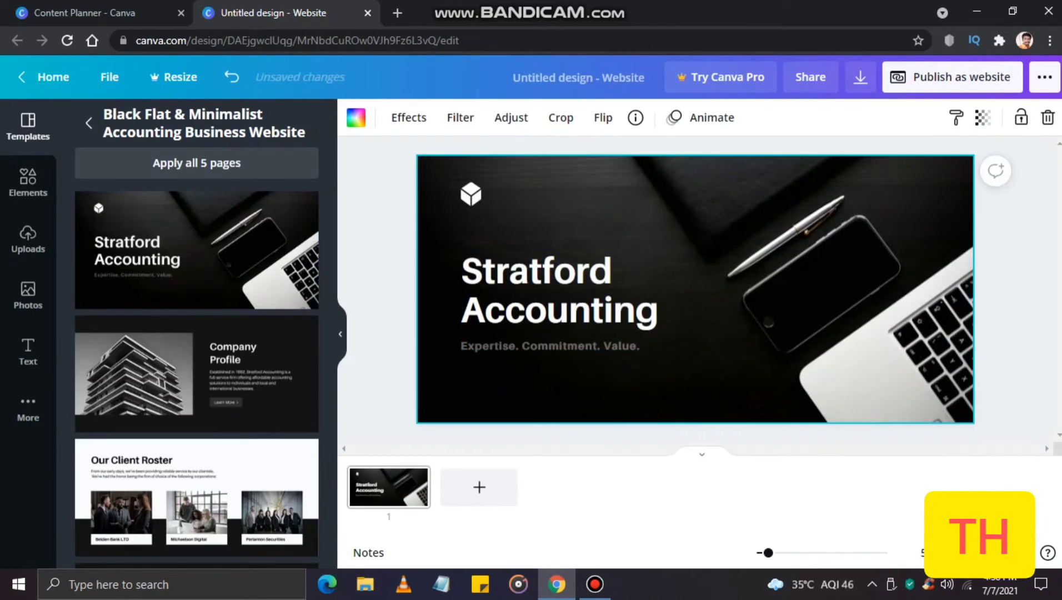
pyautogui.moveTo(462, 261); pyautogui.dragTo(603, 311)
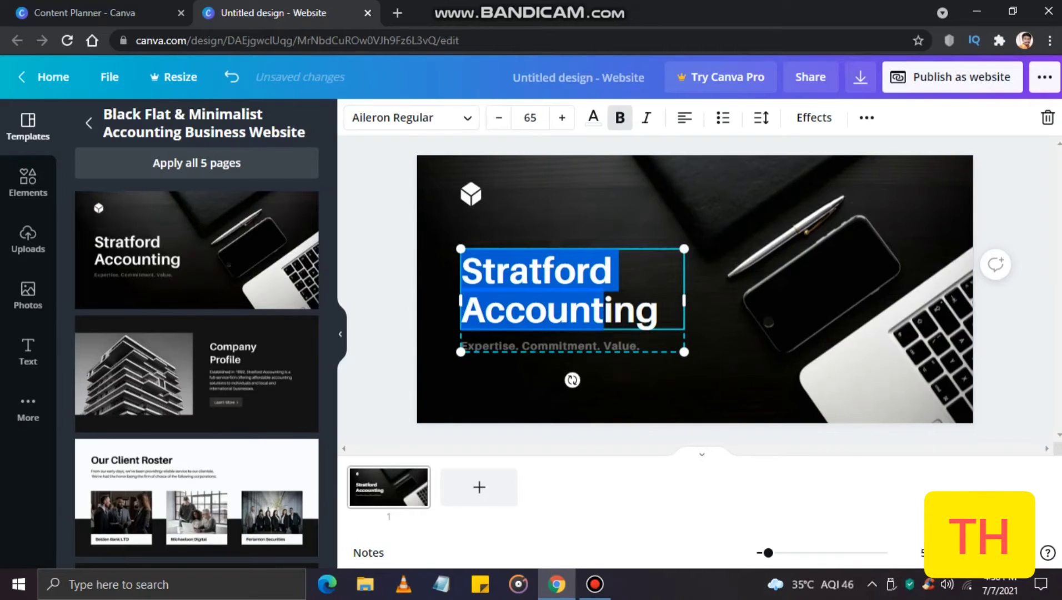
pyautogui.press('Escape')
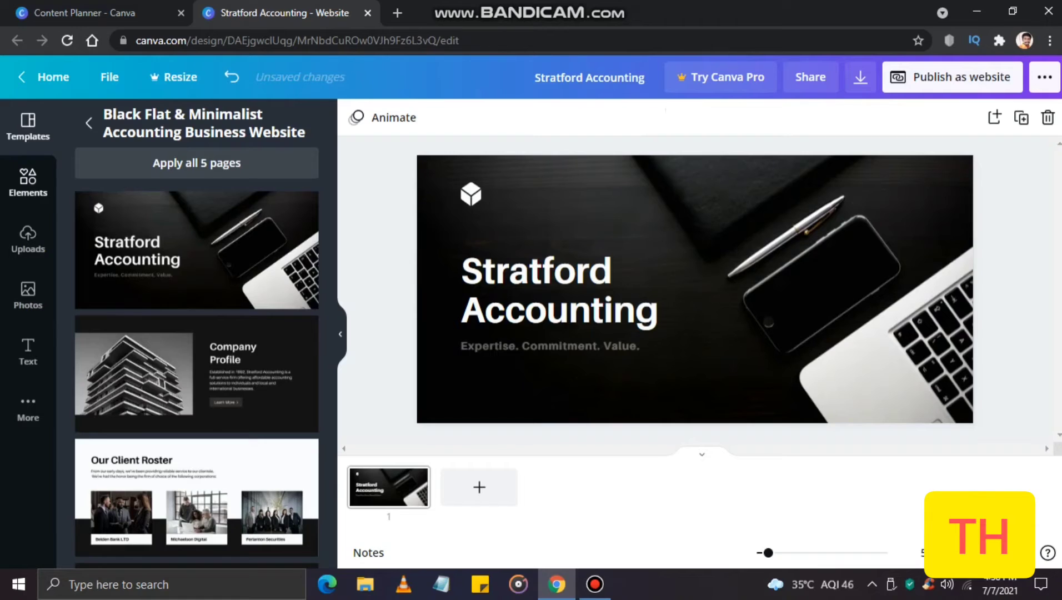
# - Browse the Elements library through its shapes, graphics, photos, videos and audio sections, and view the uploaded images
pyautogui.click(28, 182)
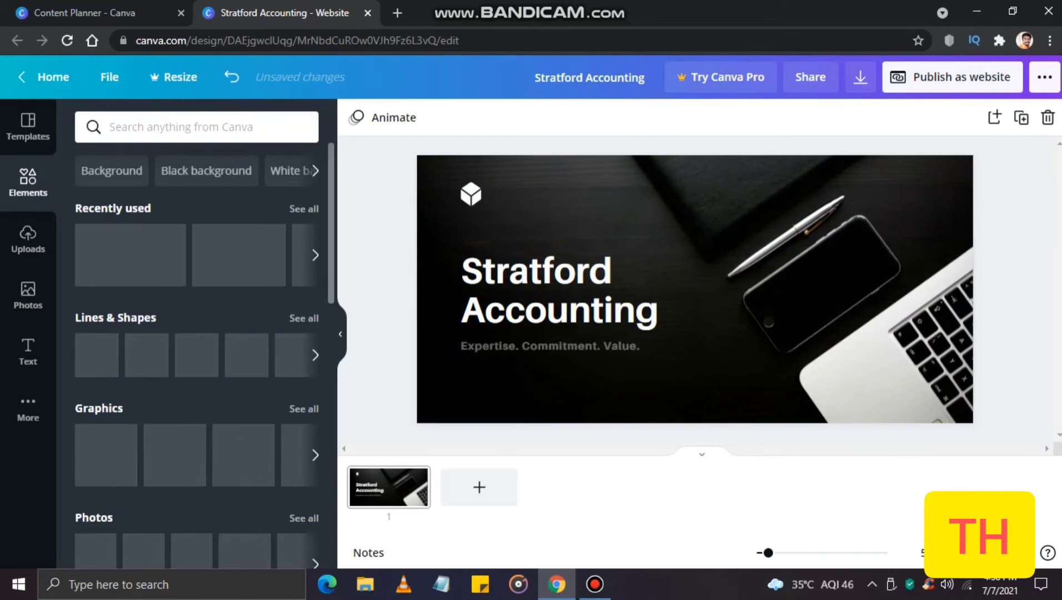
pyautogui.scroll(-2, 106, 378)
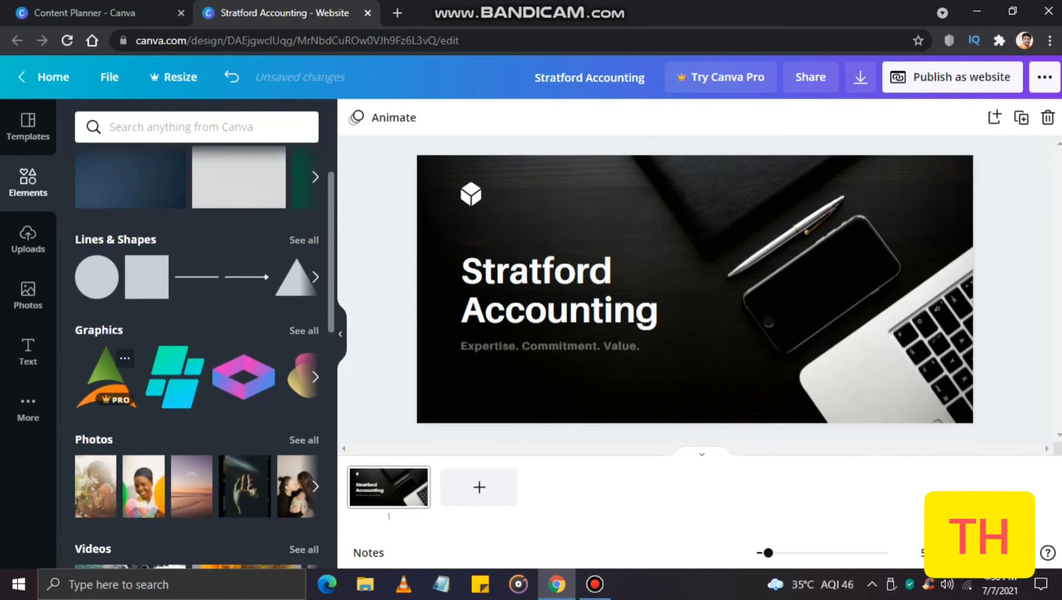
pyautogui.scroll(-3, 194, 355)
pyautogui.scroll(-2, 194, 356)
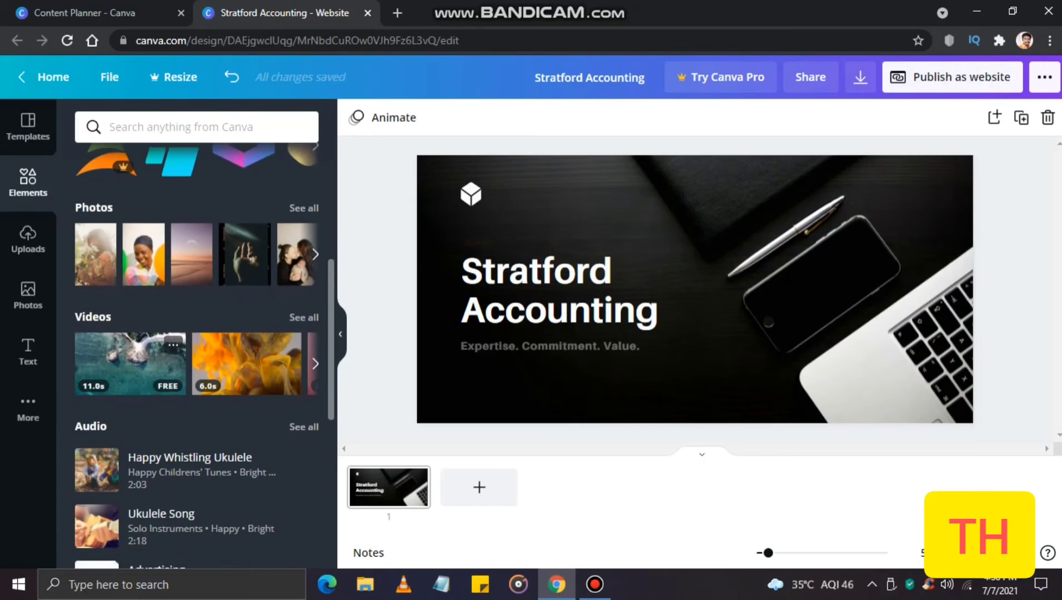
pyautogui.scroll(-1, 194, 356)
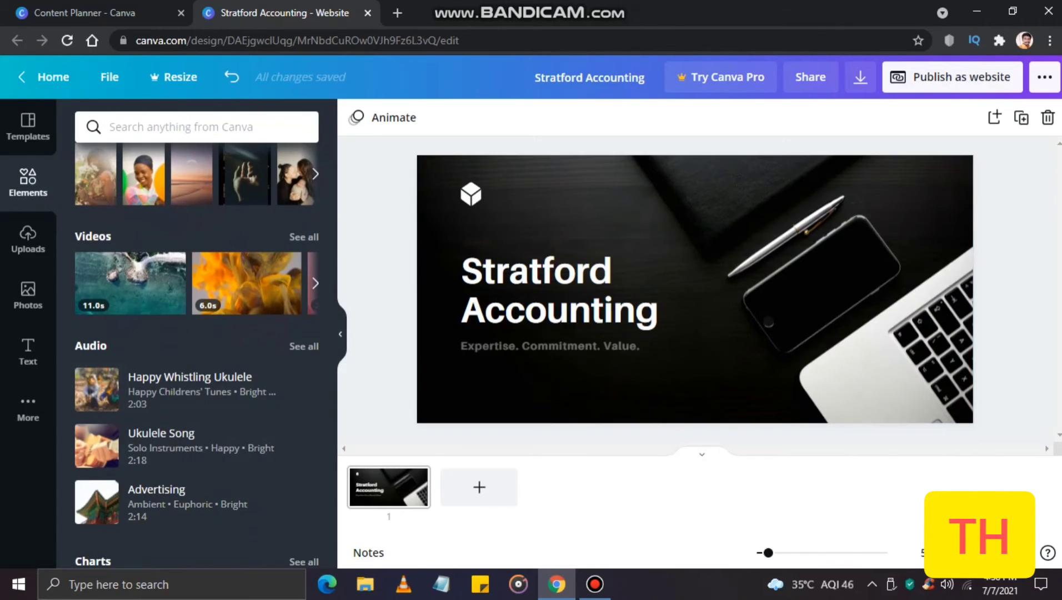
pyautogui.click(28, 239)
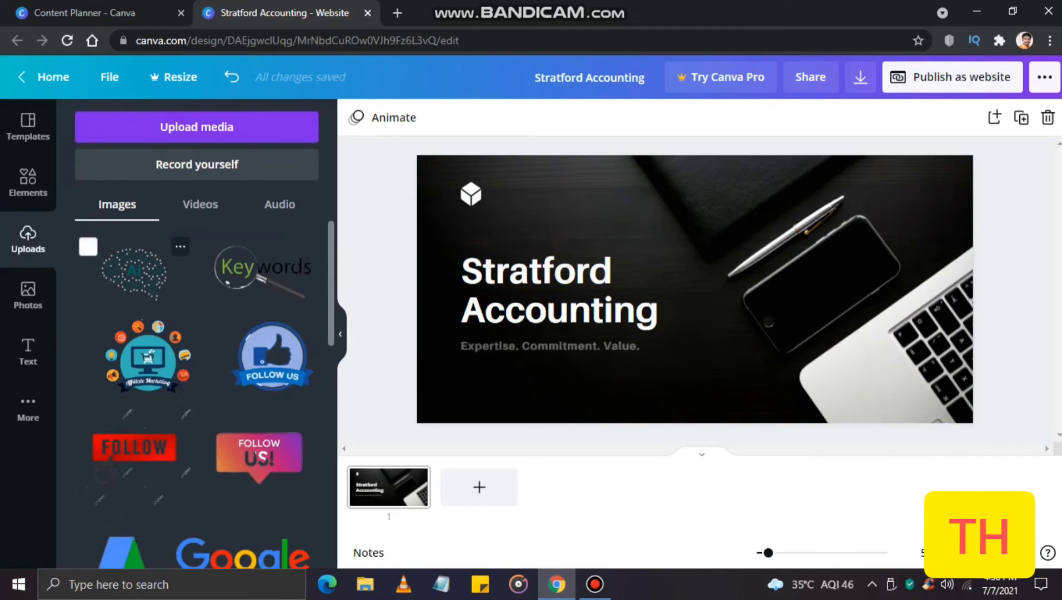
# - Search the photo library for "white" and look through the photos found
pyautogui.click(28, 293)
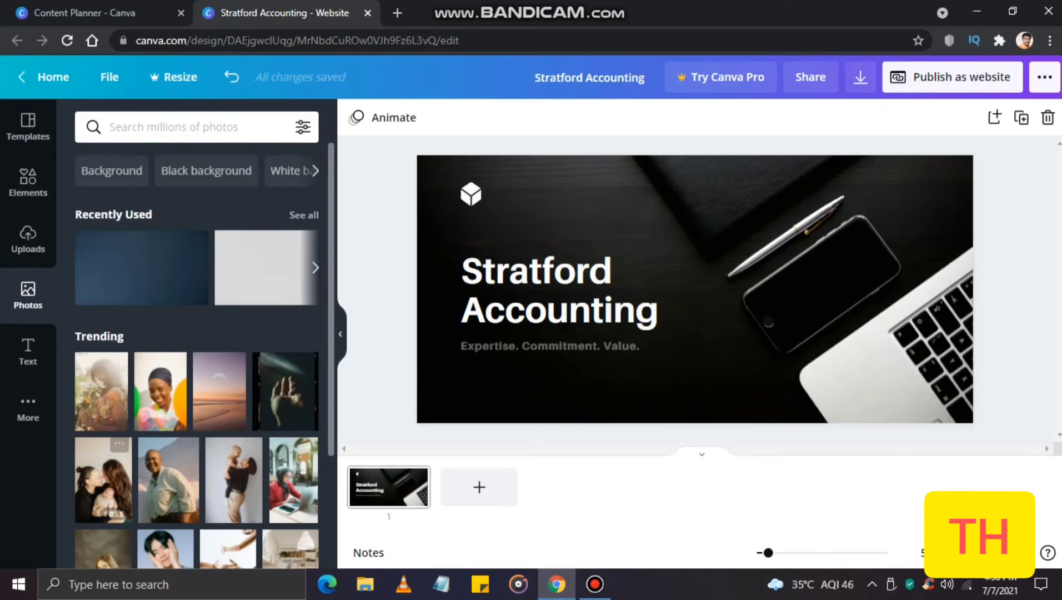
pyautogui.click(167, 127)
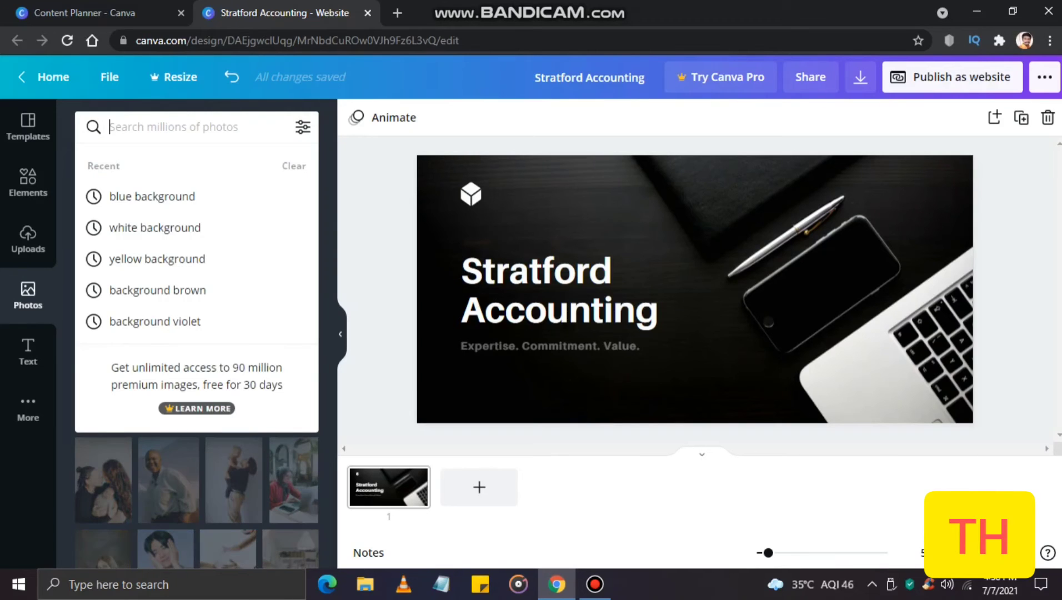
pyautogui.write('white')
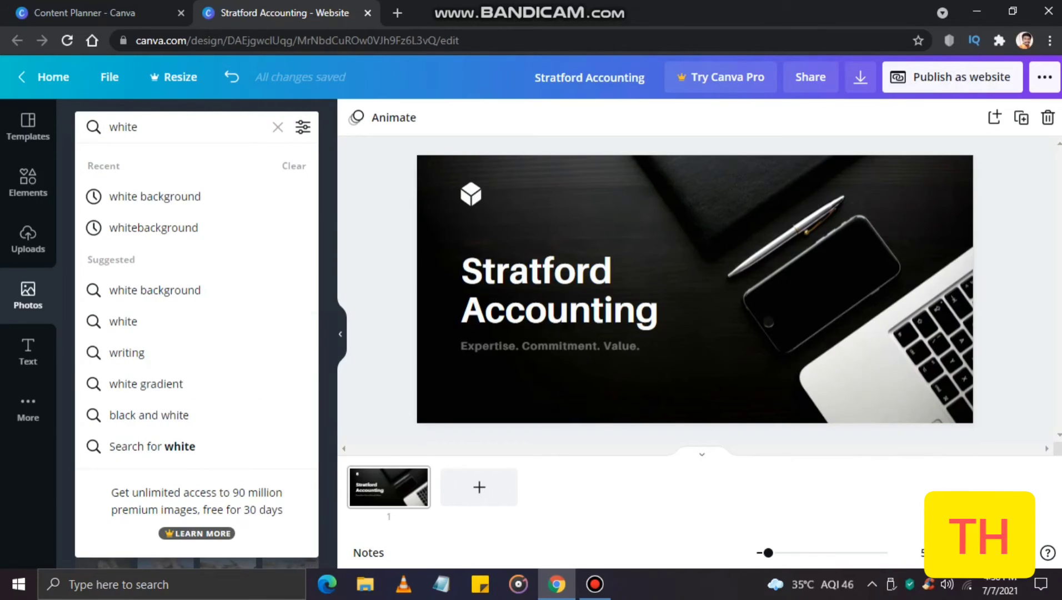
pyautogui.click(124, 321)
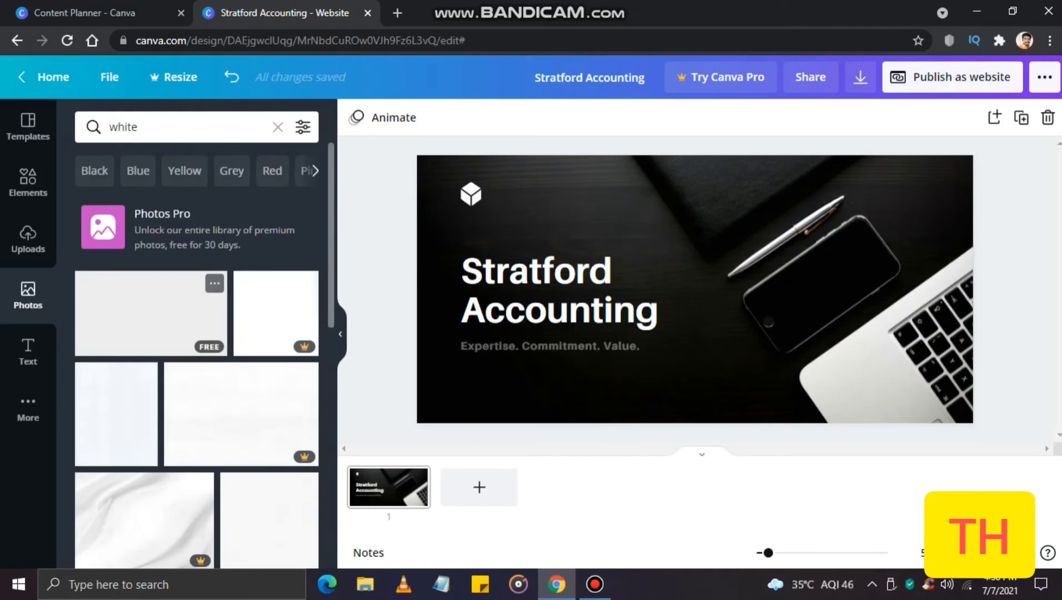
pyautogui.scroll(-1, 239, 355)
pyautogui.scroll(-2, 197, 356)
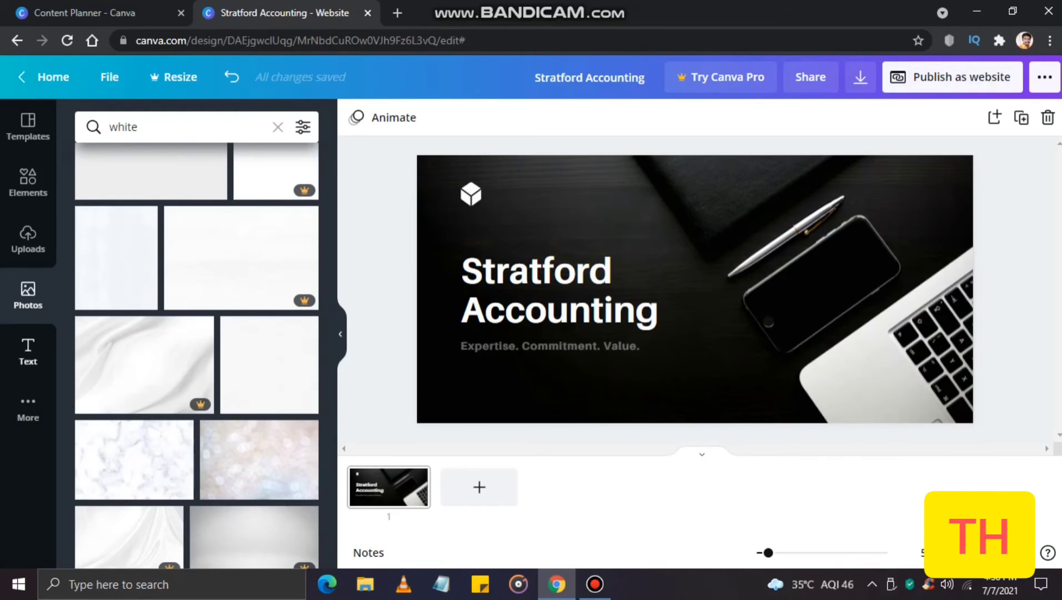
# - Browse the Text font combinations and return to the heading, subheading and body text options
pyautogui.click(27, 351)
pyautogui.scroll(-3, 197, 356)
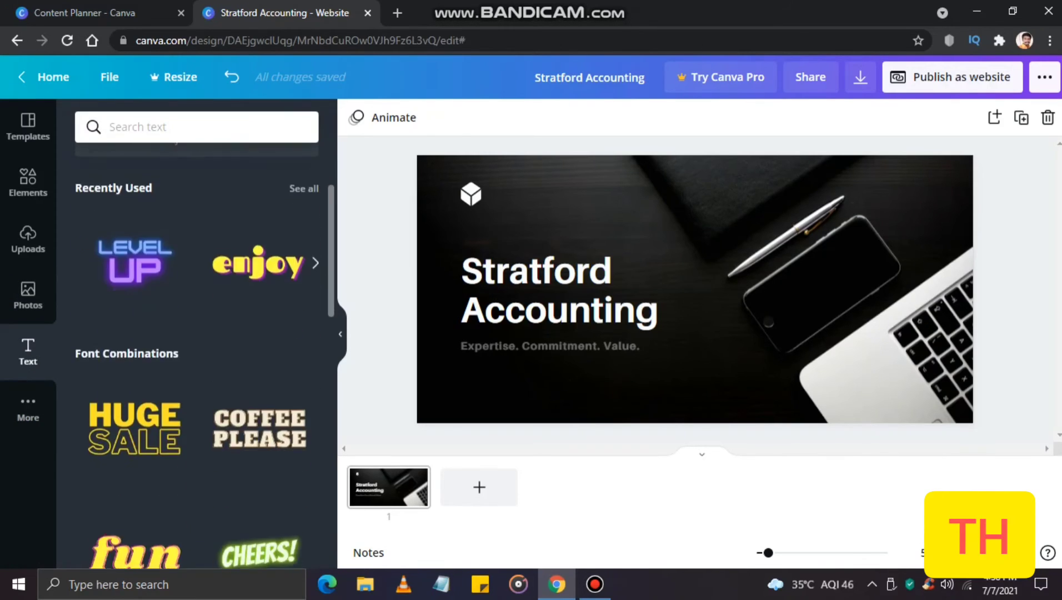
pyautogui.scroll(-8, 197, 355)
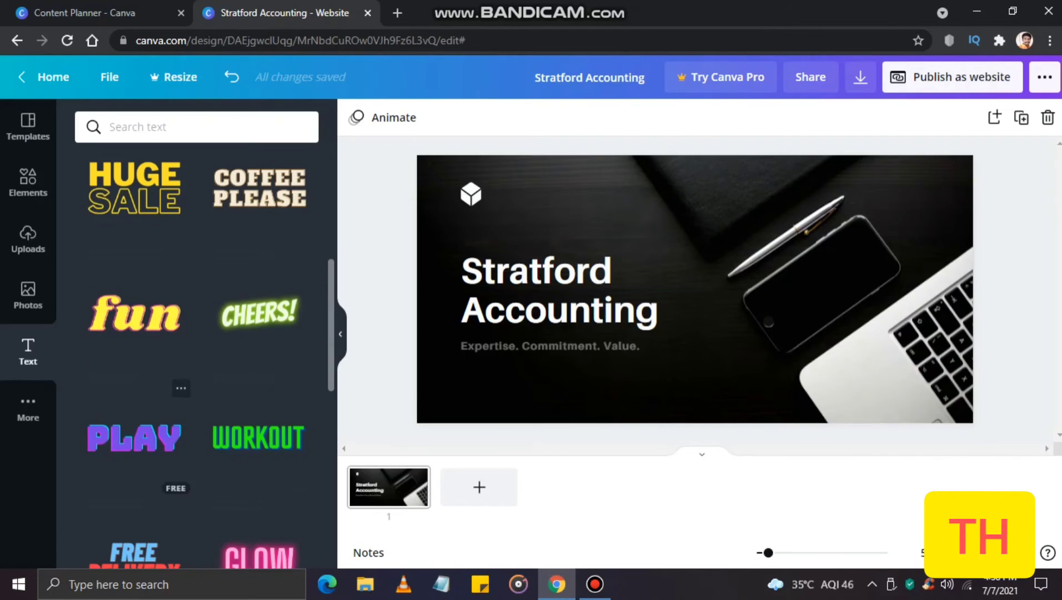
pyautogui.scroll(-3, 198, 355)
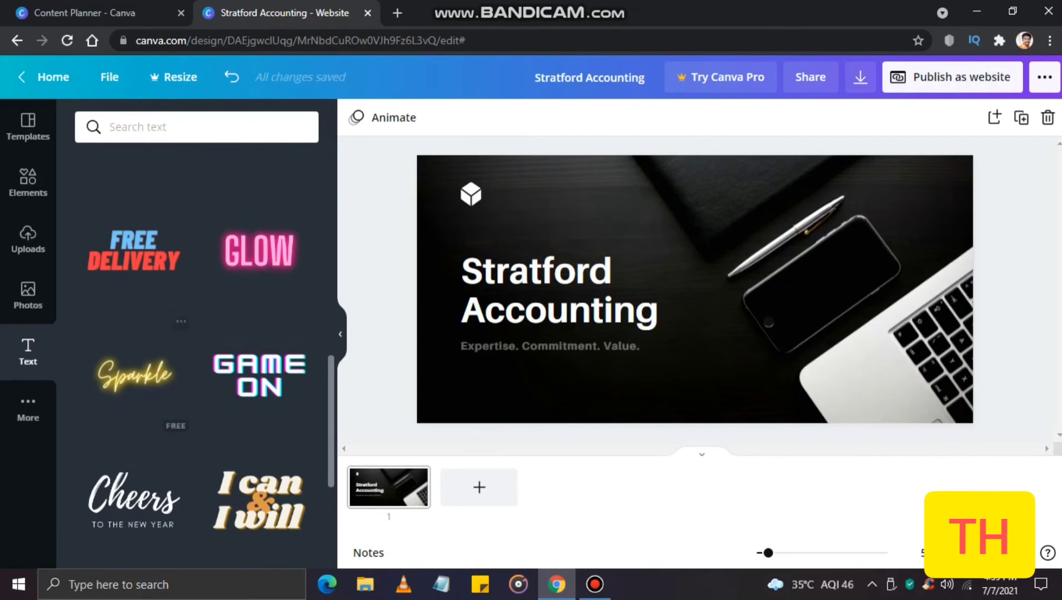
pyautogui.scroll(-5, 197, 355)
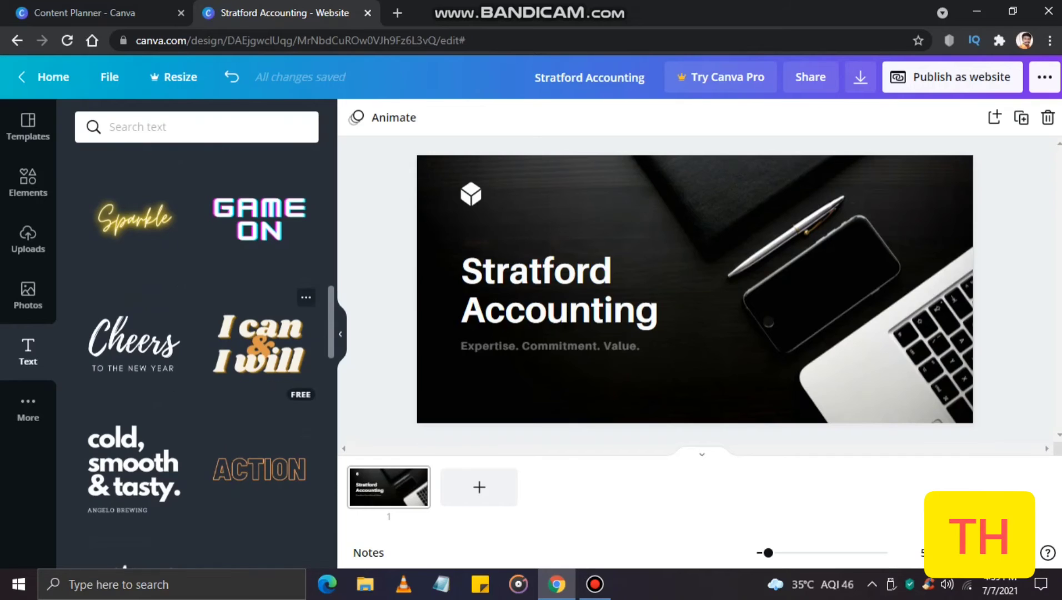
pyautogui.scroll(-4, 197, 355)
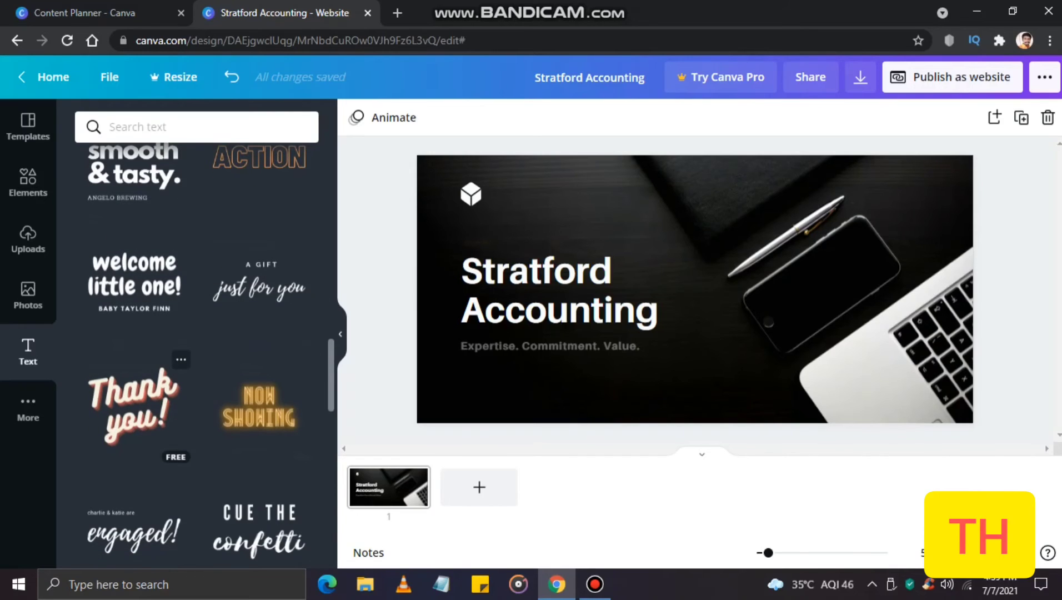
pyautogui.scroll(12, 197, 355)
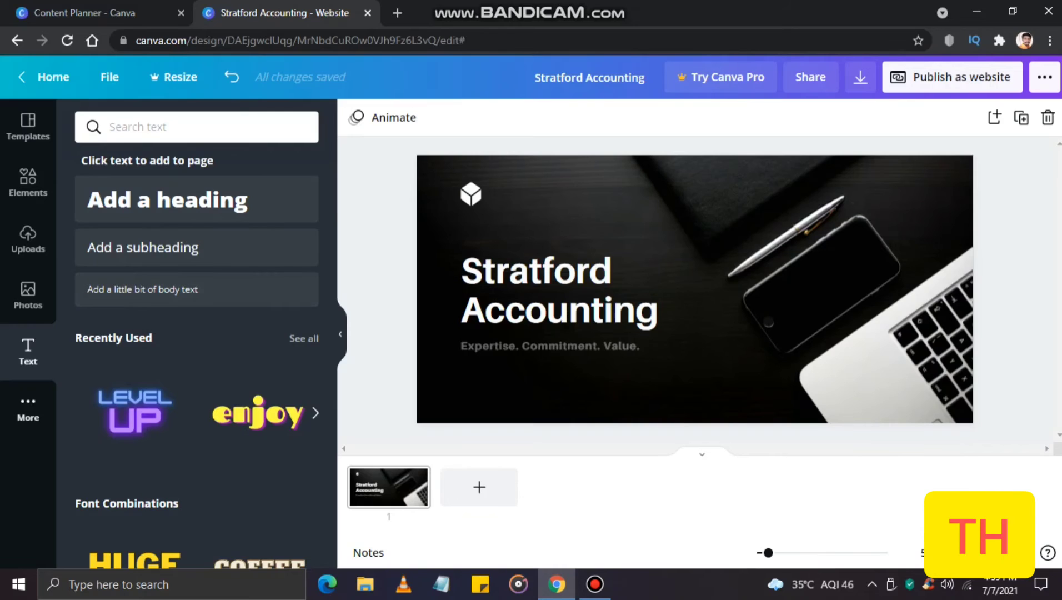
# - View the additional Canva content types and the available apps and integrations
pyautogui.click(27, 409)
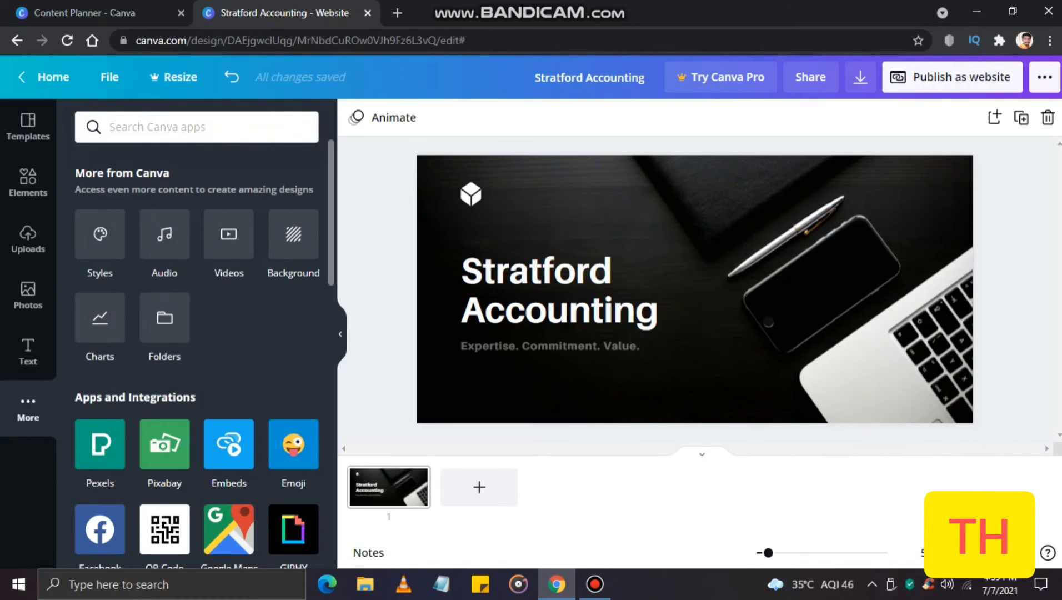
pyautogui.scroll(-2, 198, 356)
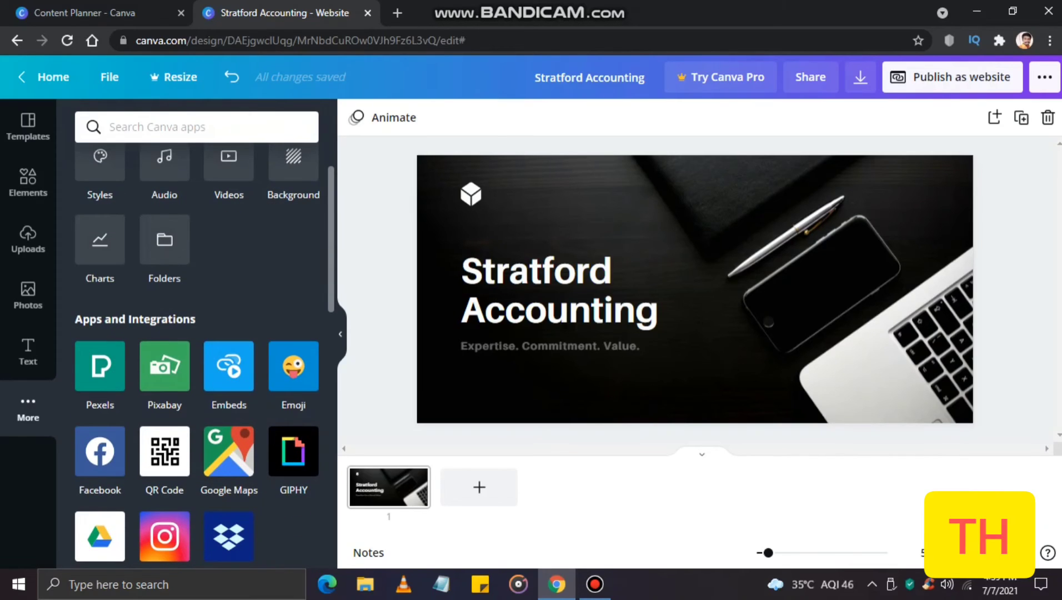
pyautogui.click(165, 451)
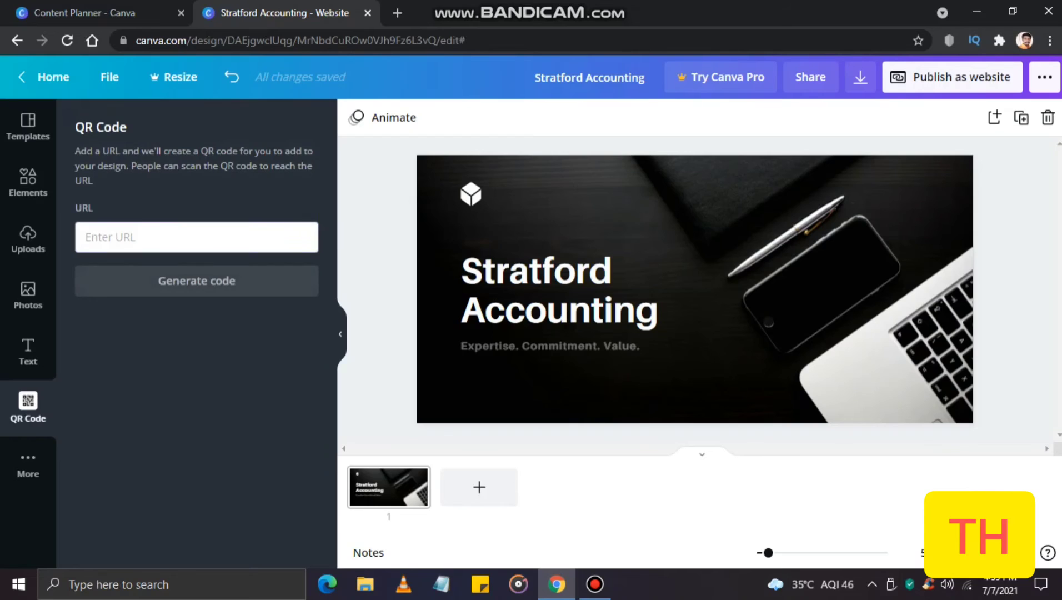
pyautogui.click(133, 12)
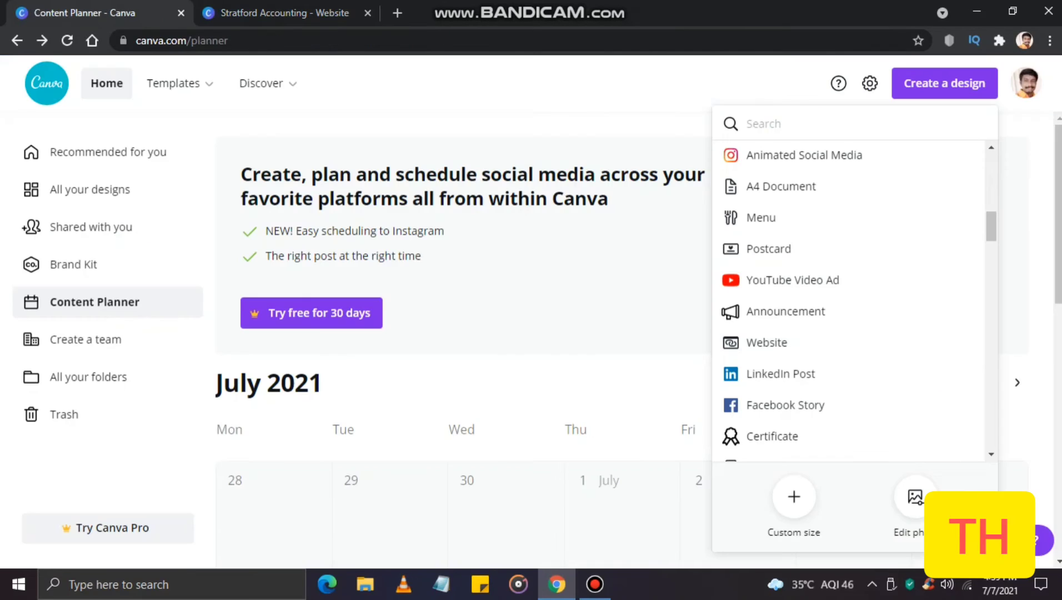
pyautogui.doubleClick(178, 40)
pyautogui.hotkey('ctrl', 'a')
pyautogui.hotkey('ctrl', 'c')
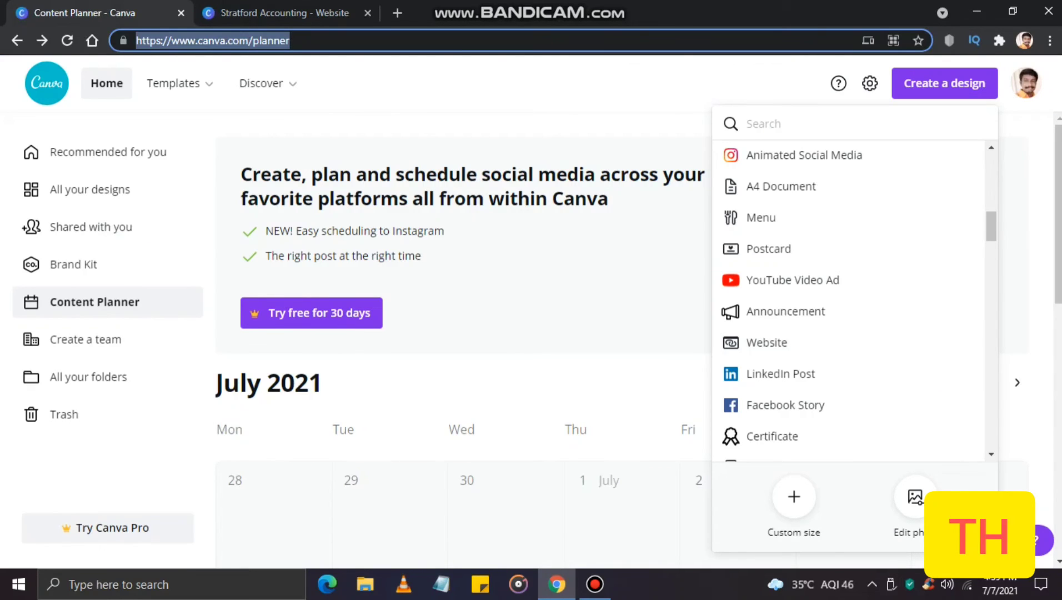
pyautogui.hotkey('ctrl', 'Tab')
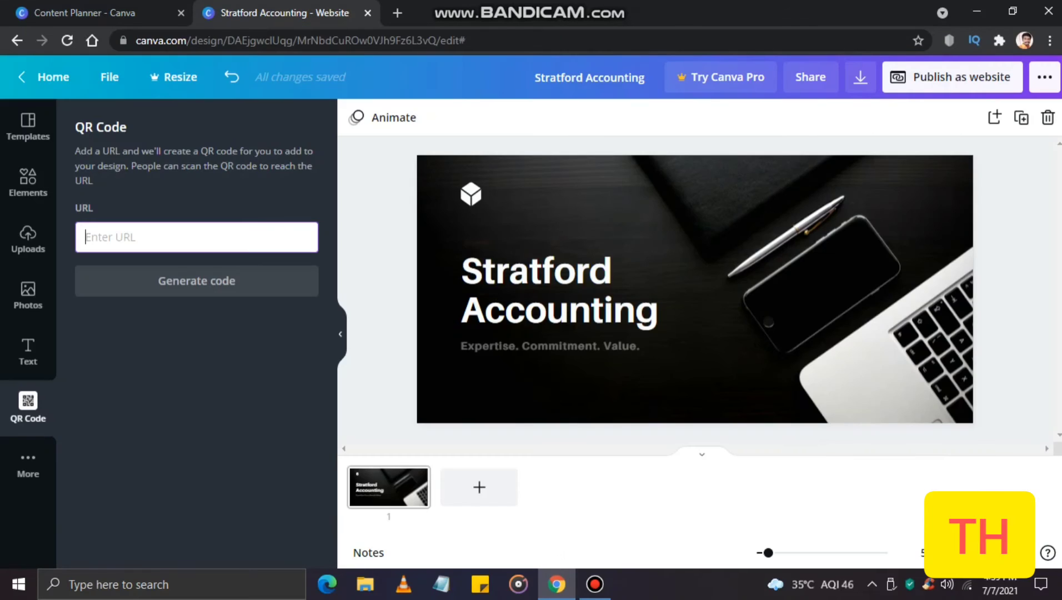
pyautogui.hotkey('ctrl', 'v')
pyautogui.press('Return')
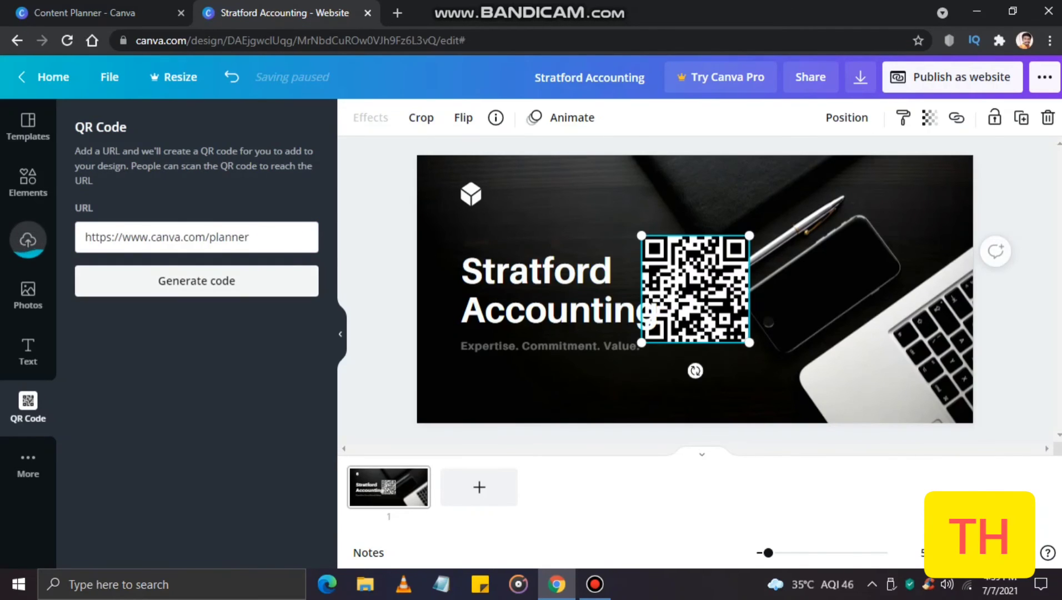
# - Move the QR code away from the heading onto the phone in the background photo, and delete it from the page
pyautogui.moveTo(696, 289); pyautogui.dragTo(833, 259)
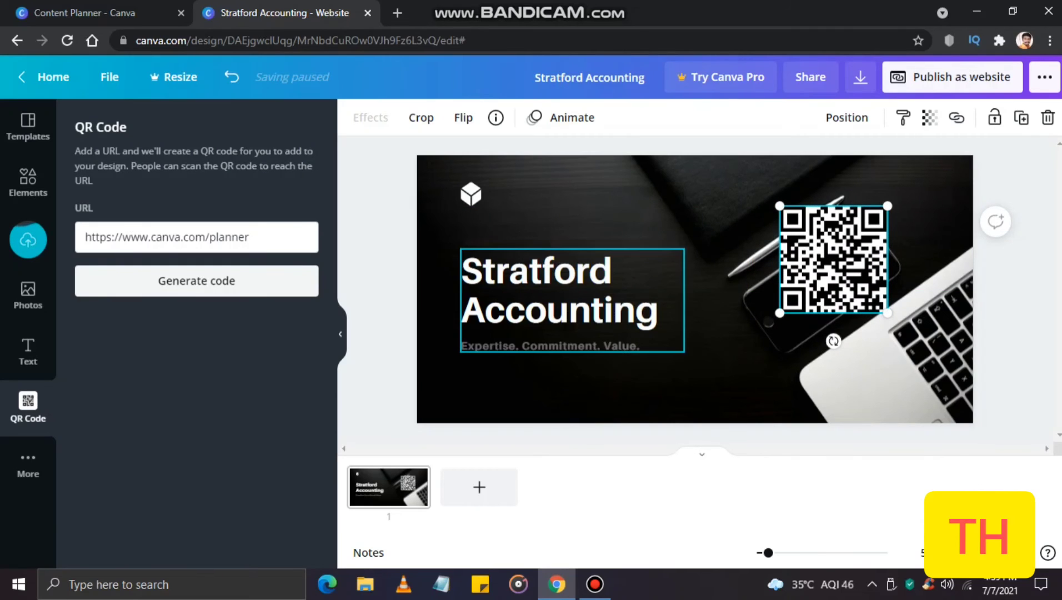
pyautogui.press('Delete')
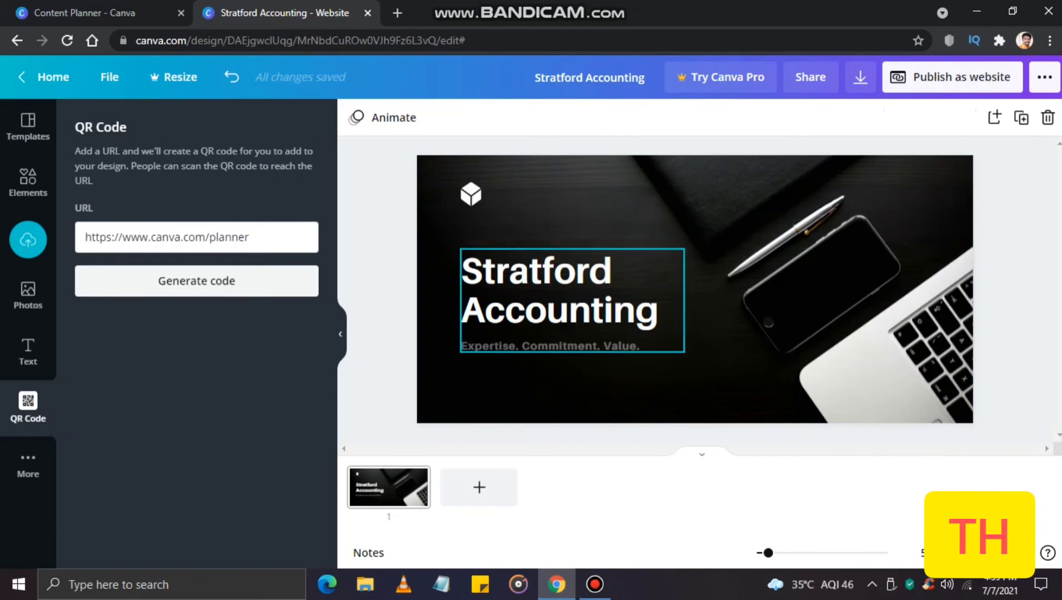
# - Browse the full list of apps and integrations, including the "You may also like" suggestions, and return to its beginning
pyautogui.click(28, 464)
pyautogui.scroll(-5, 197, 333)
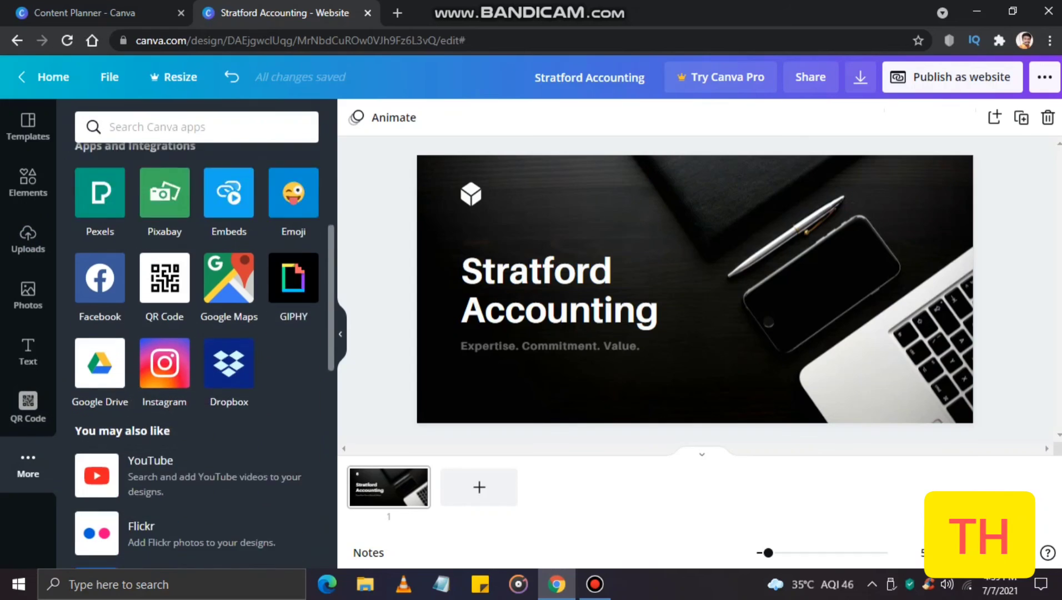
pyautogui.scroll(-3, 196, 255)
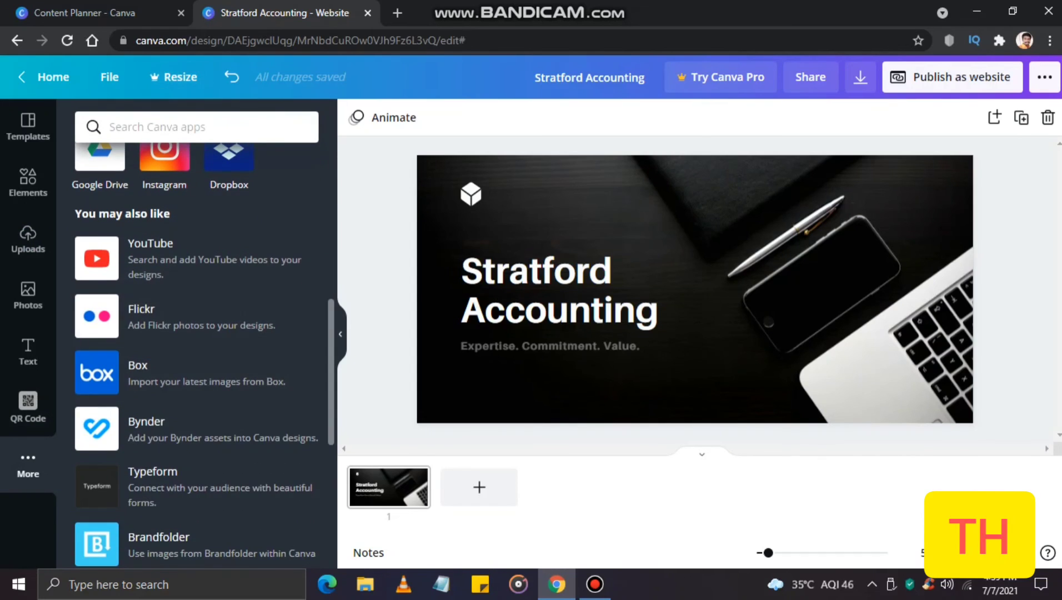
pyautogui.scroll(-3, 197, 256)
pyautogui.scroll(-3, 196, 333)
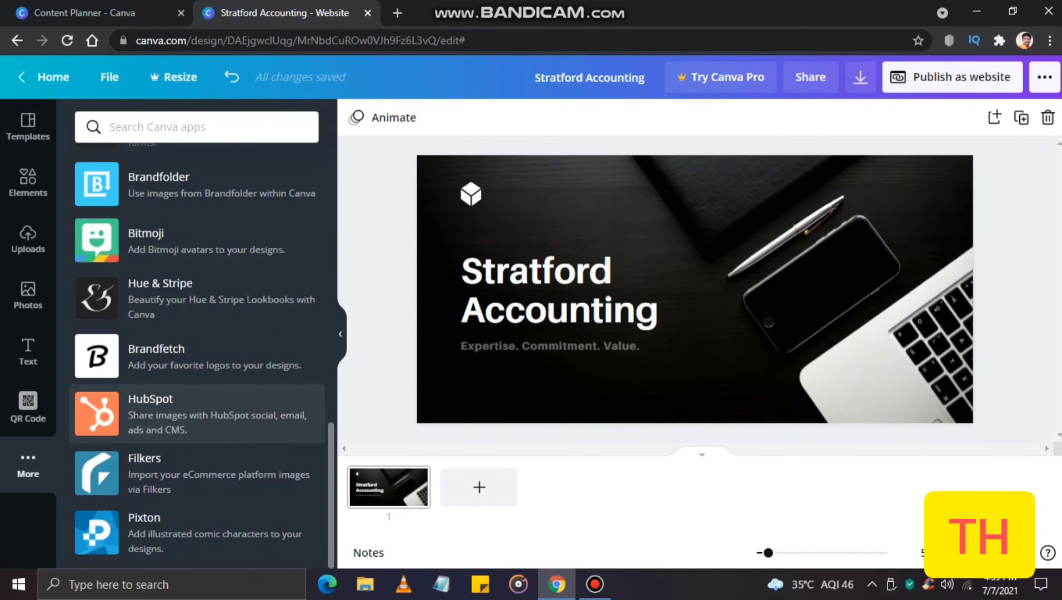
pyautogui.scroll(5, 196, 334)
pyautogui.scroll(5, 197, 334)
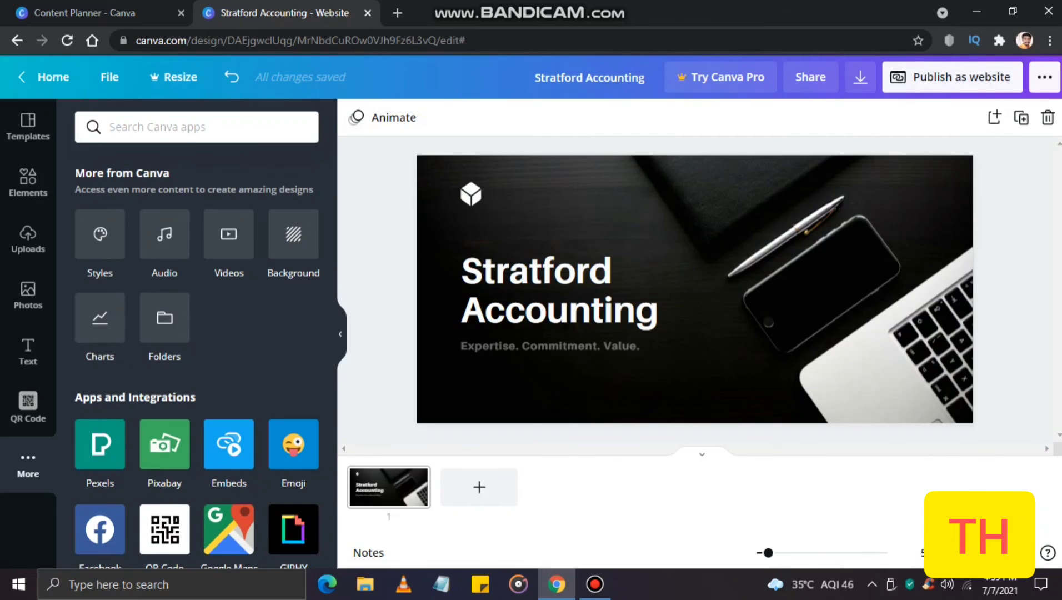
# - Open the design's download settings and choose JPG as the file type
pyautogui.click(860, 77)
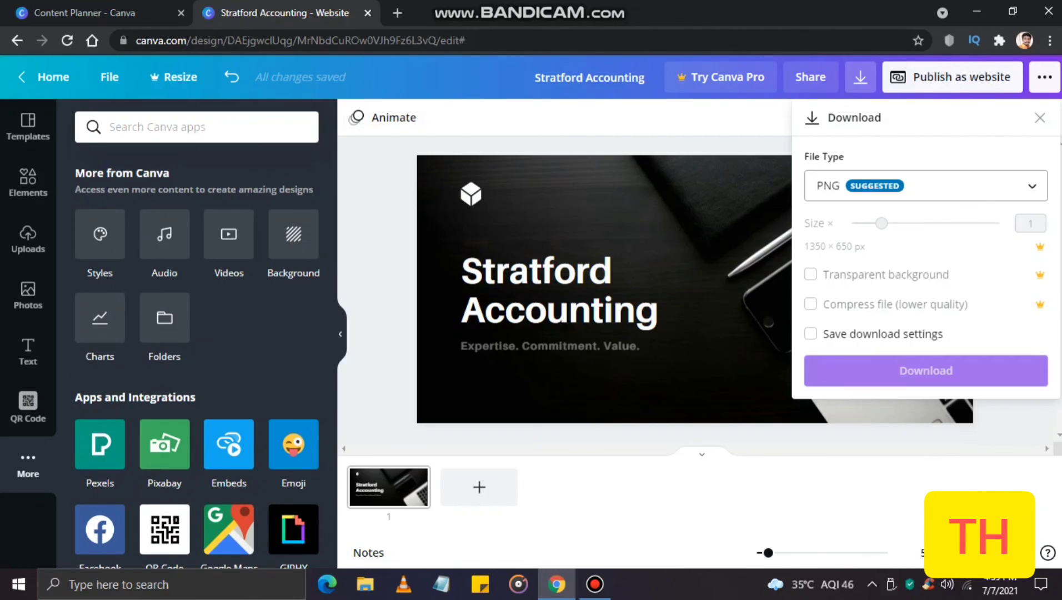
pyautogui.click(922, 186)
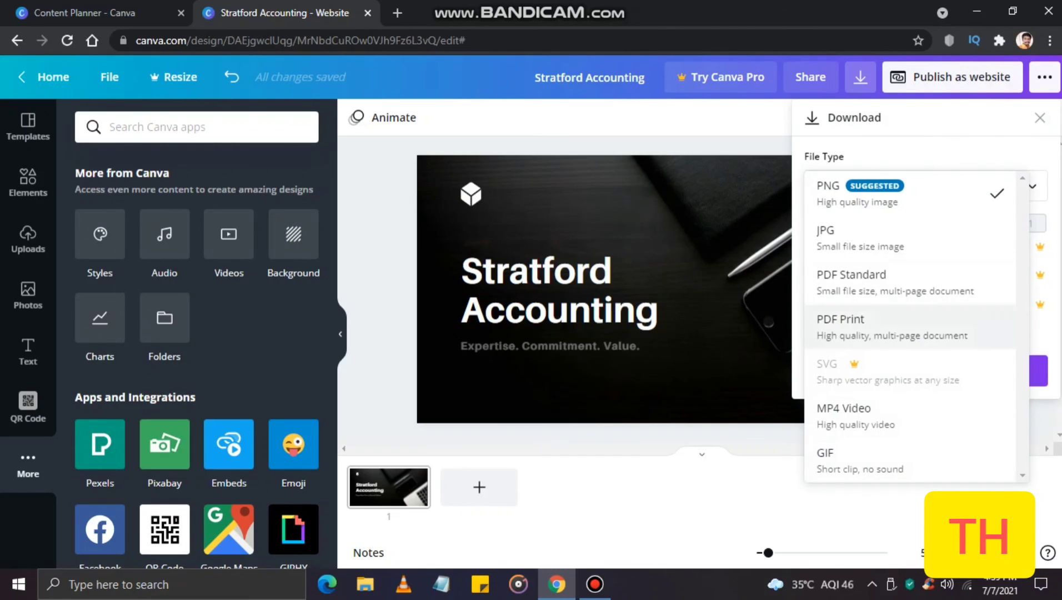
pyautogui.click(859, 237)
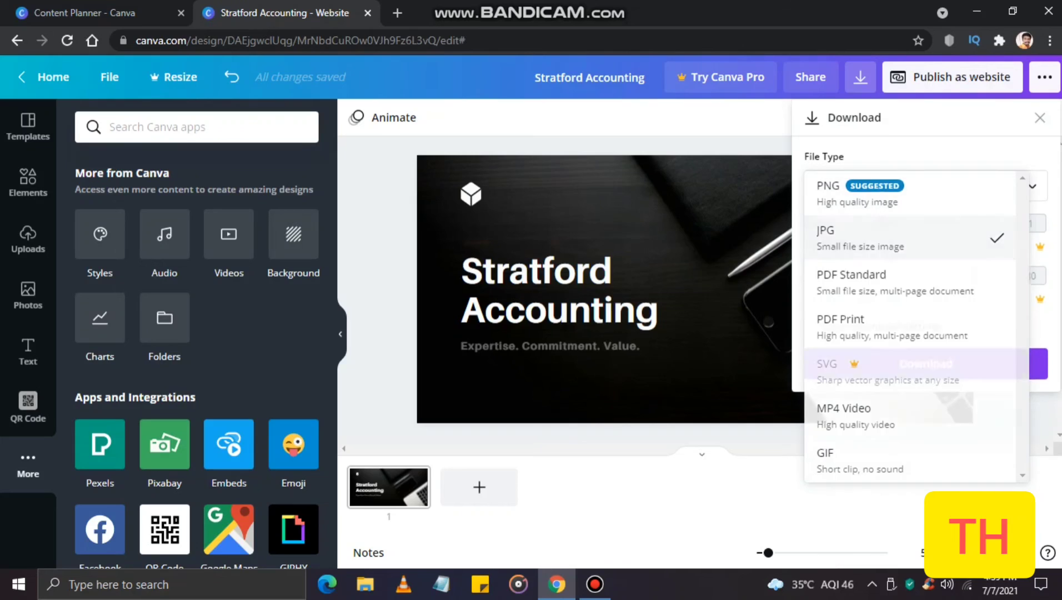